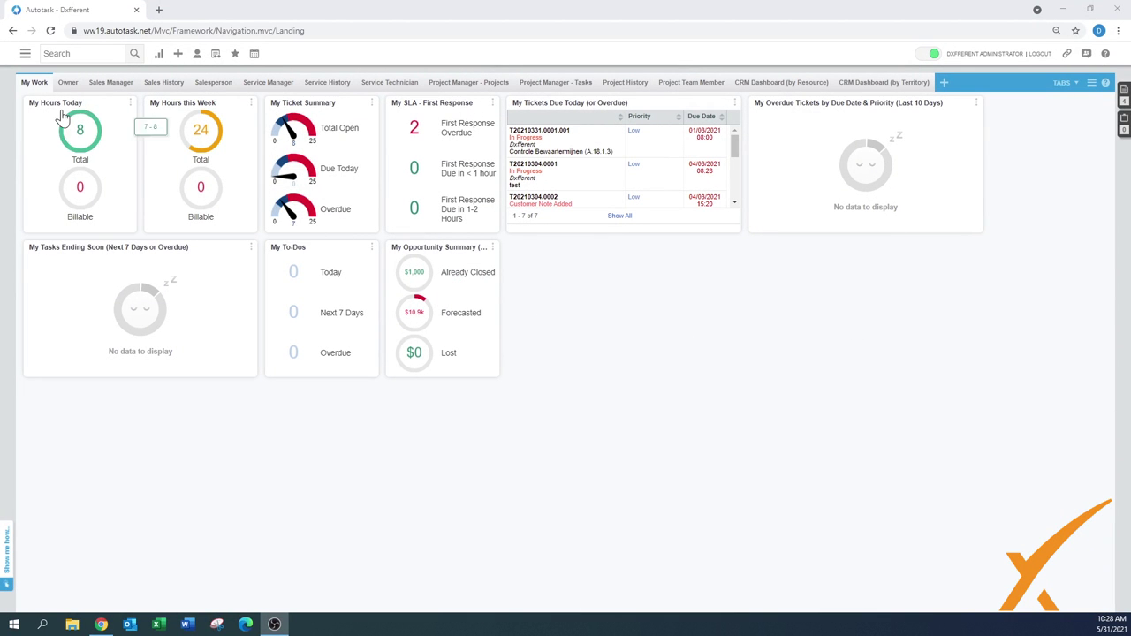
Open the Inventory module's Purchasing & Fulfillment page and create a purchase order for the Switch item
left_click(25, 55)
mouse_move(40, 165)
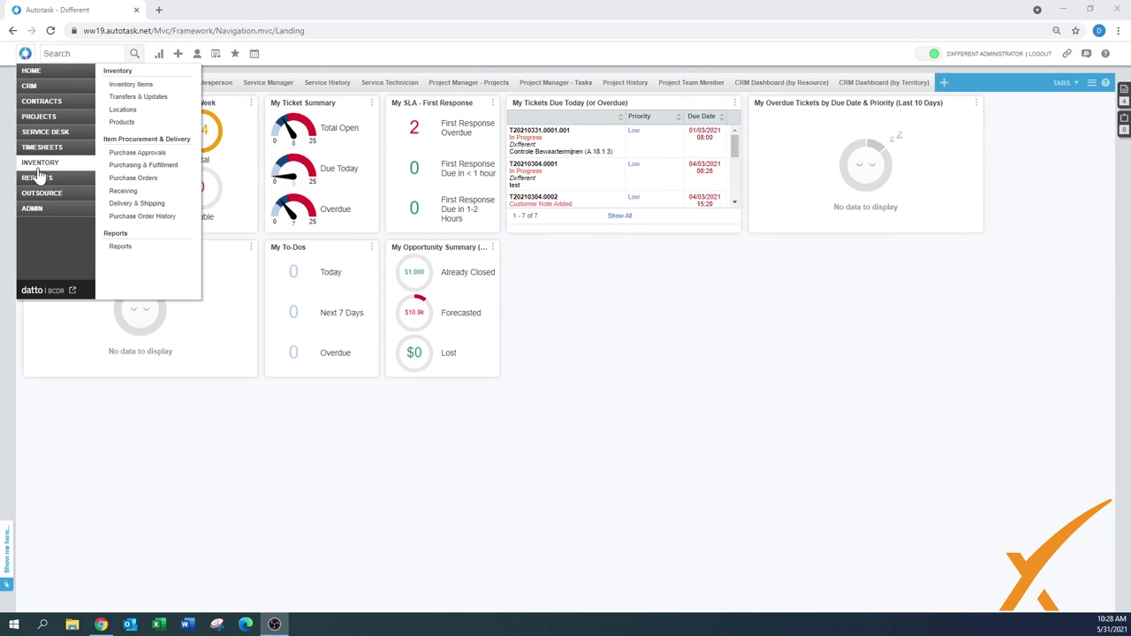
left_click(136, 167)
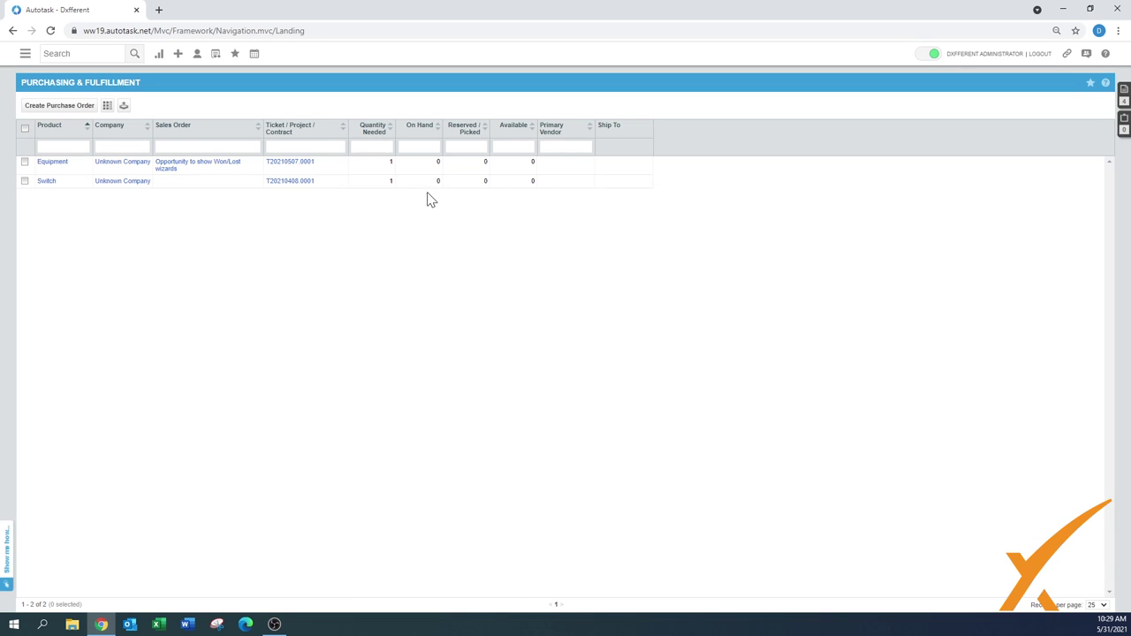
left_click(24, 183)
left_click(60, 107)
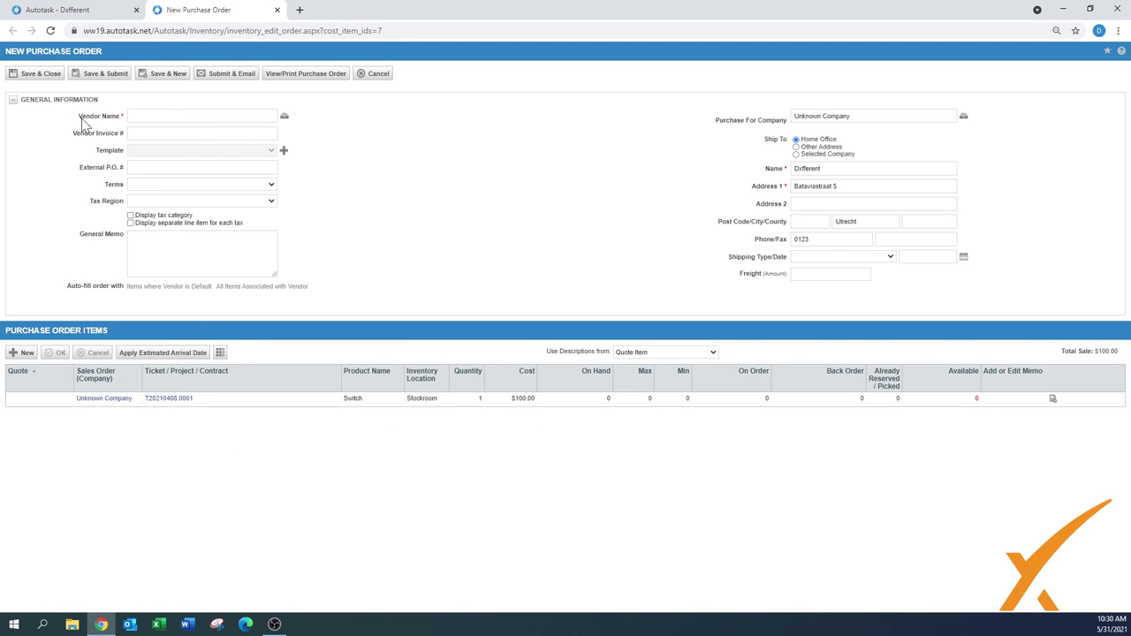
Look up and select Generic Vendor as the vendor for the Switch purchase order
left_click(137, 119)
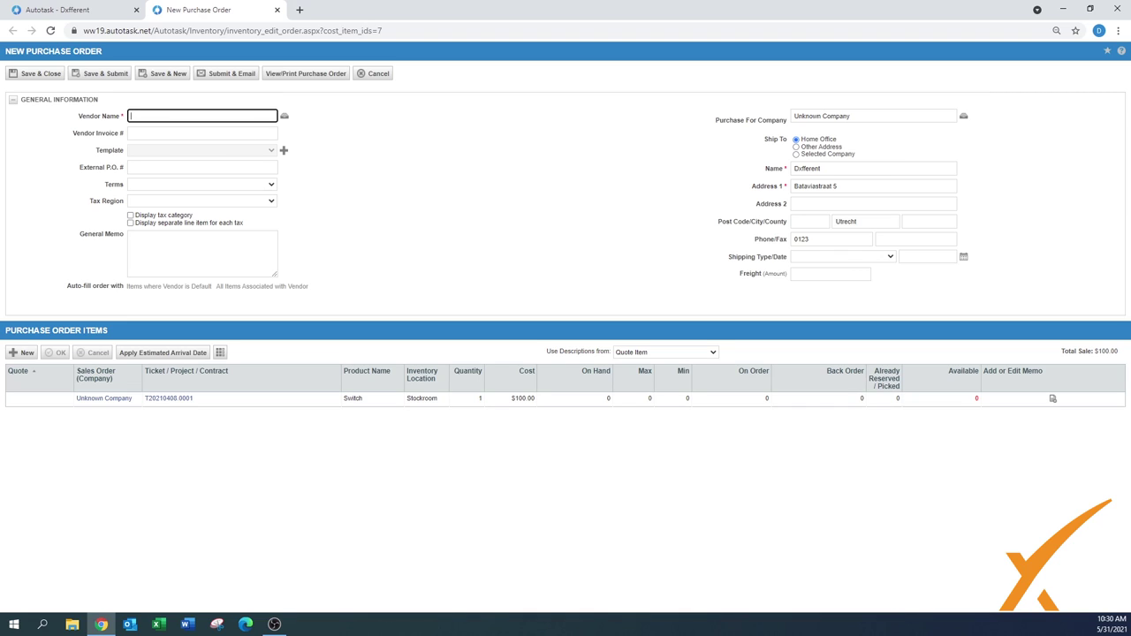
left_click(283, 116)
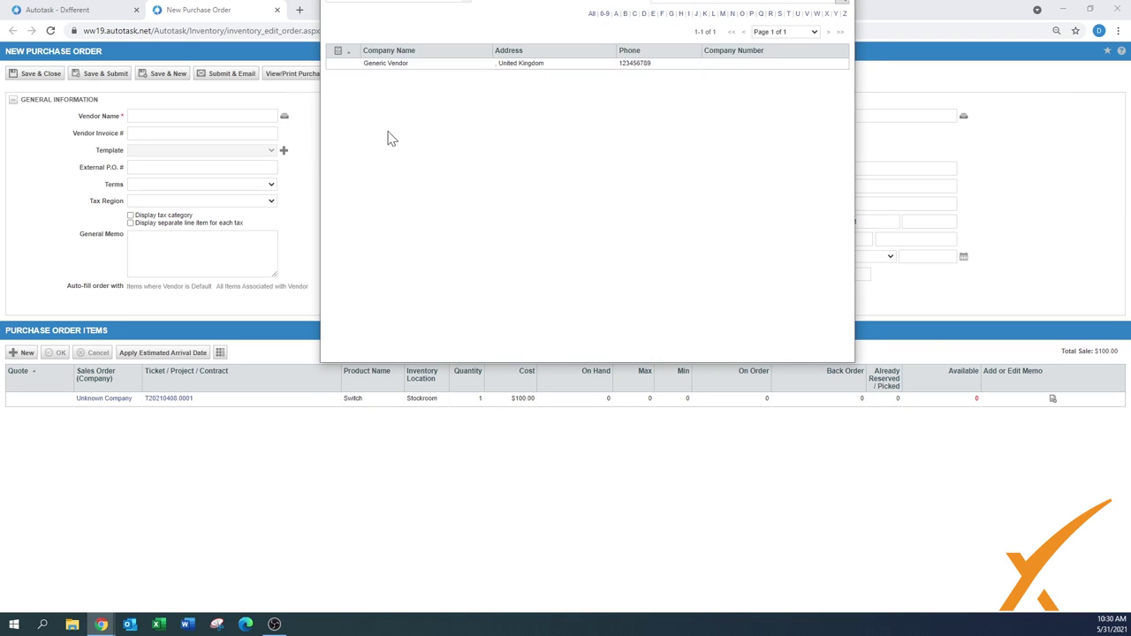
left_click(394, 68)
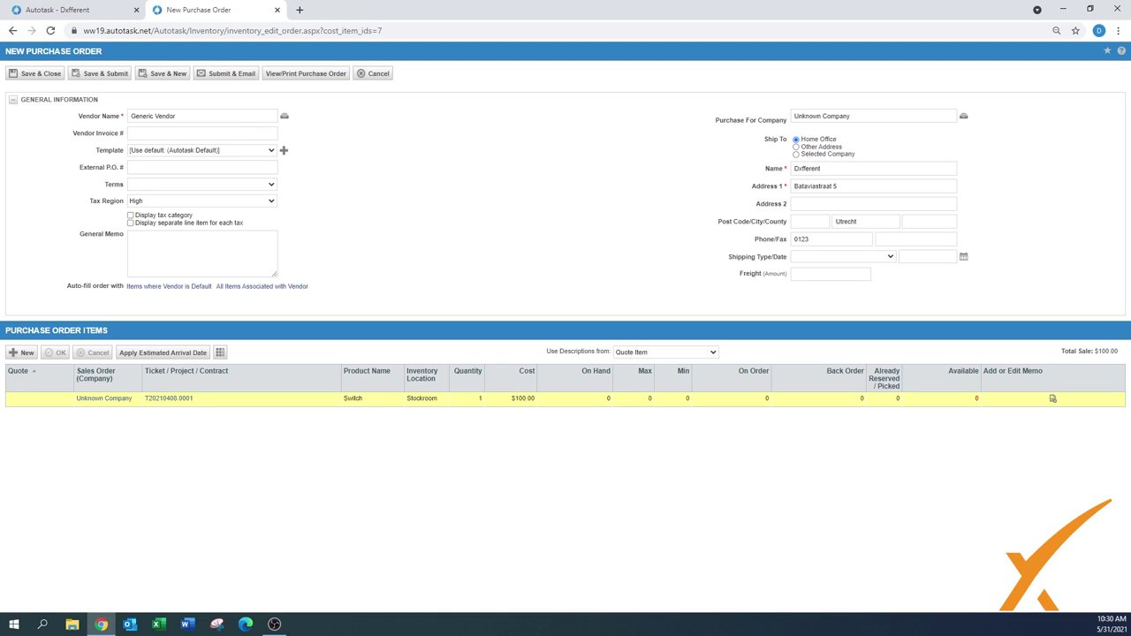
Edit the Switch order item, set its cost to 110.00 and accept the row
left_click(318, 405)
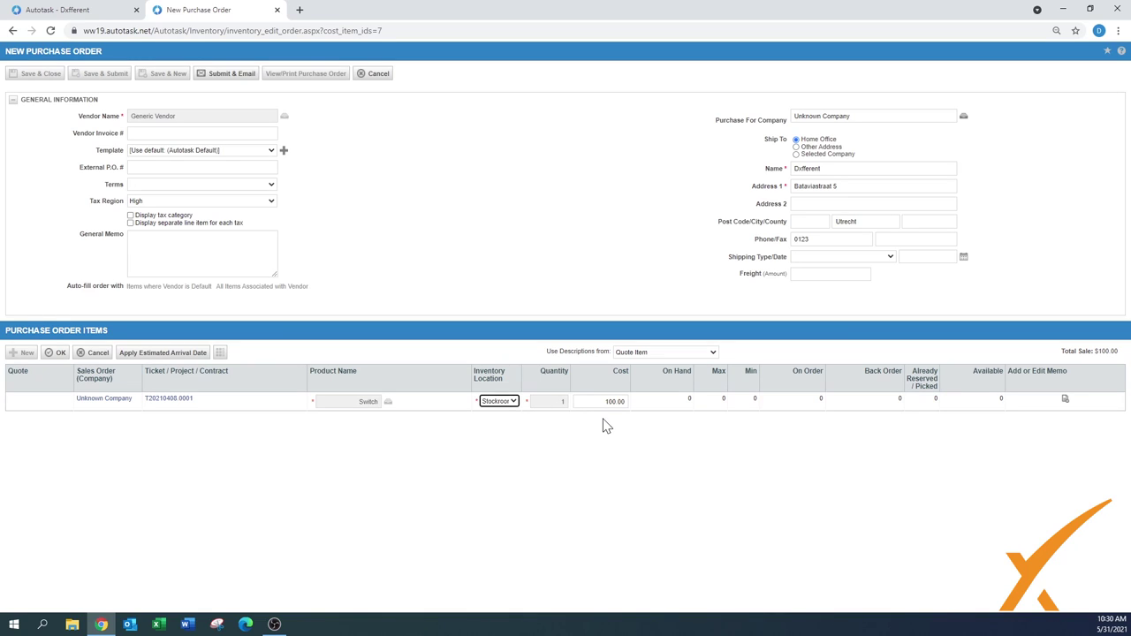
key("Tab")
type("1")
left_click(686, 432)
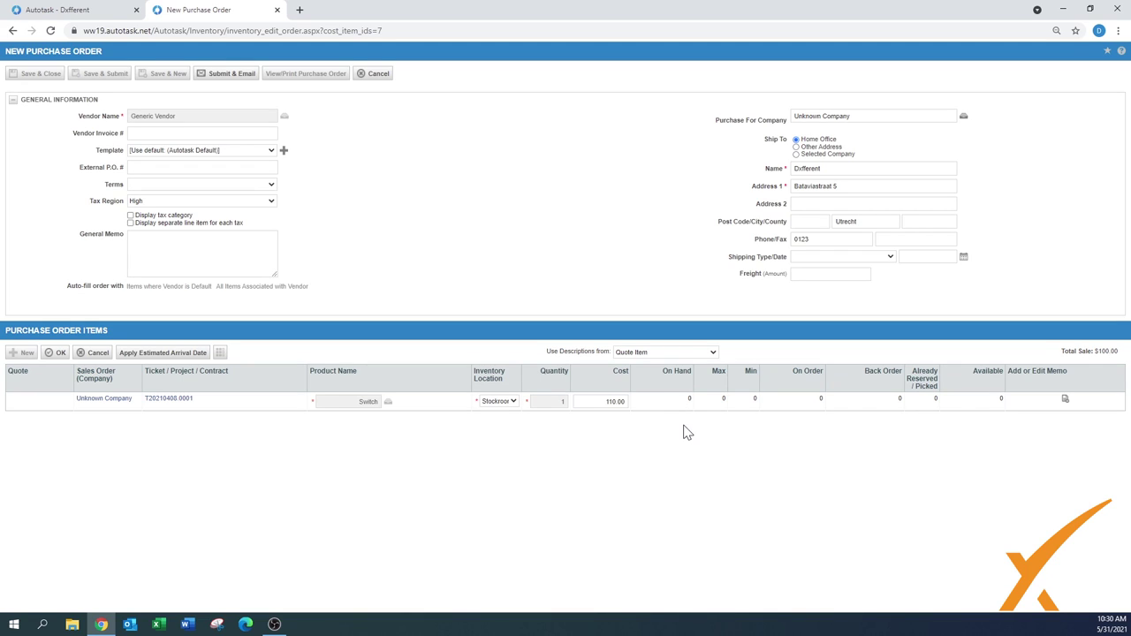
left_click(58, 355)
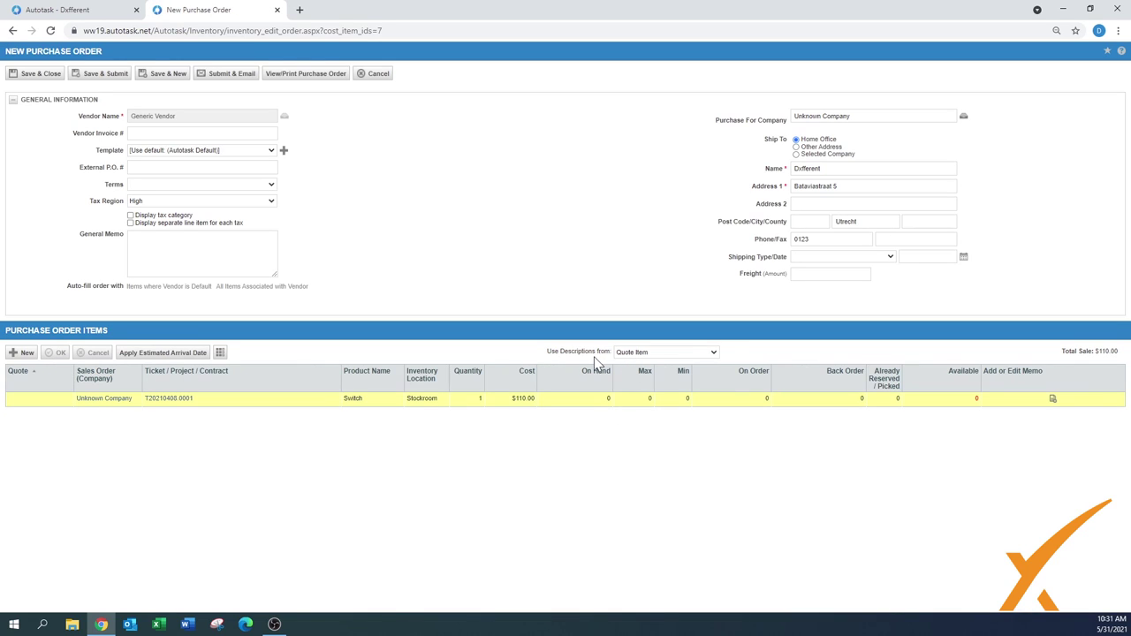
Set the purchase order items to use descriptions from Charge
left_click(654, 355)
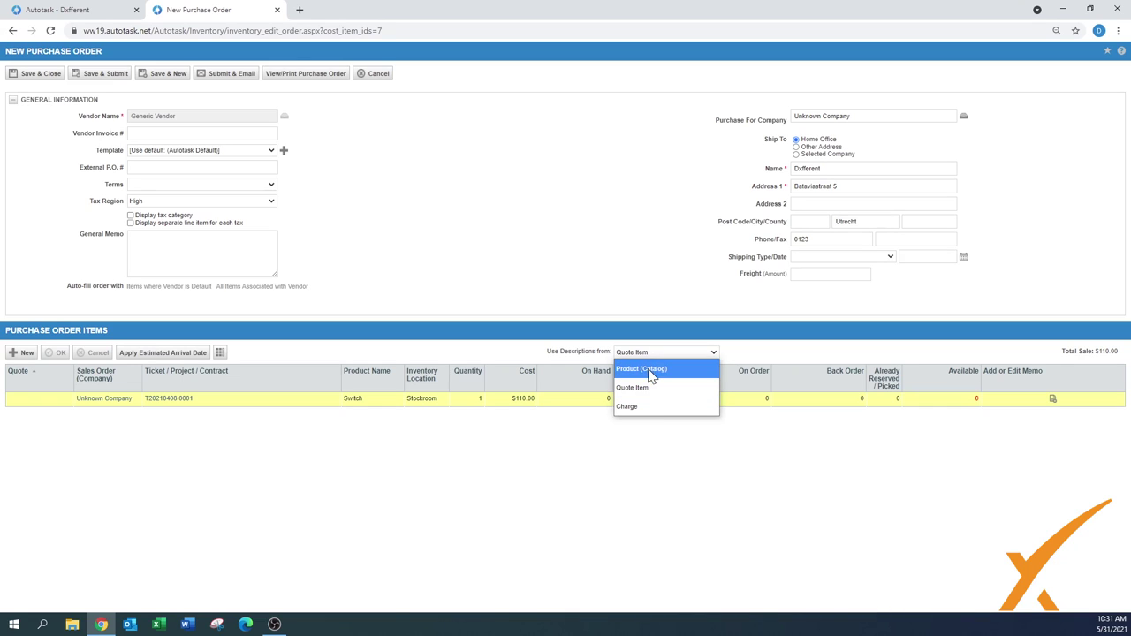
left_click(642, 408)
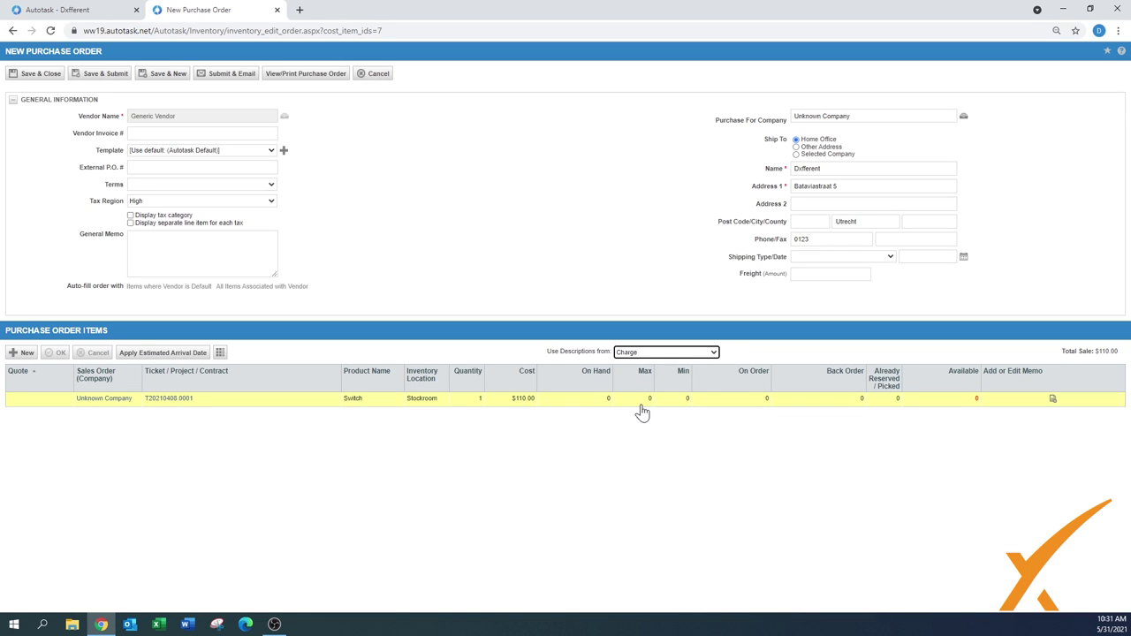
left_click(663, 468)
Set the purchase order's terms to Due upon receipt and its freight amount to 20
left_click(202, 167)
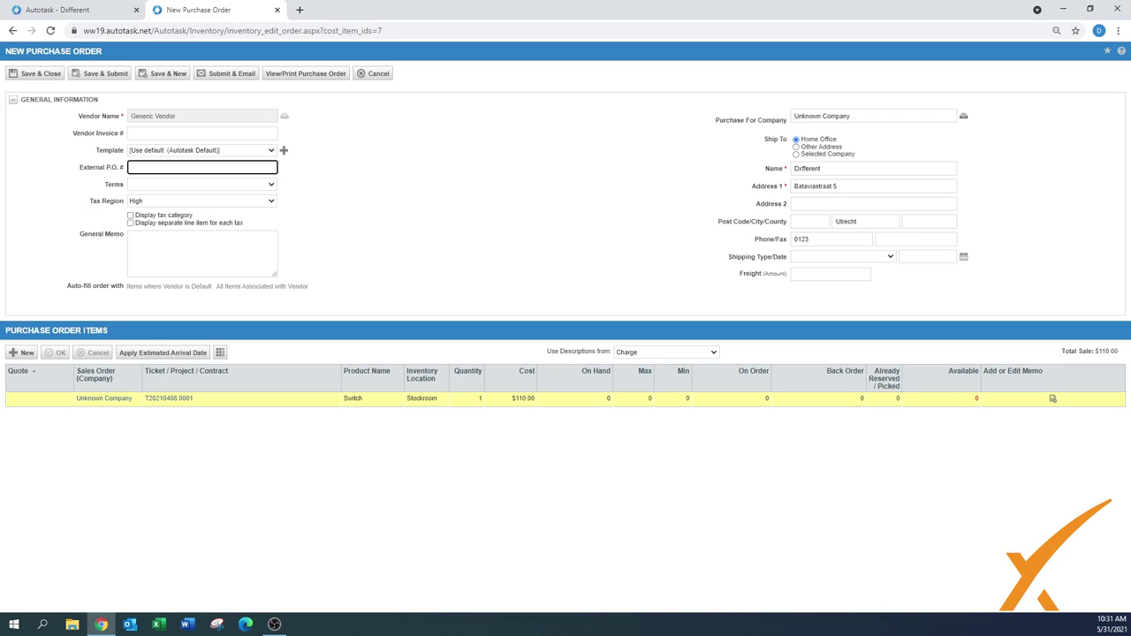
left_click(144, 184)
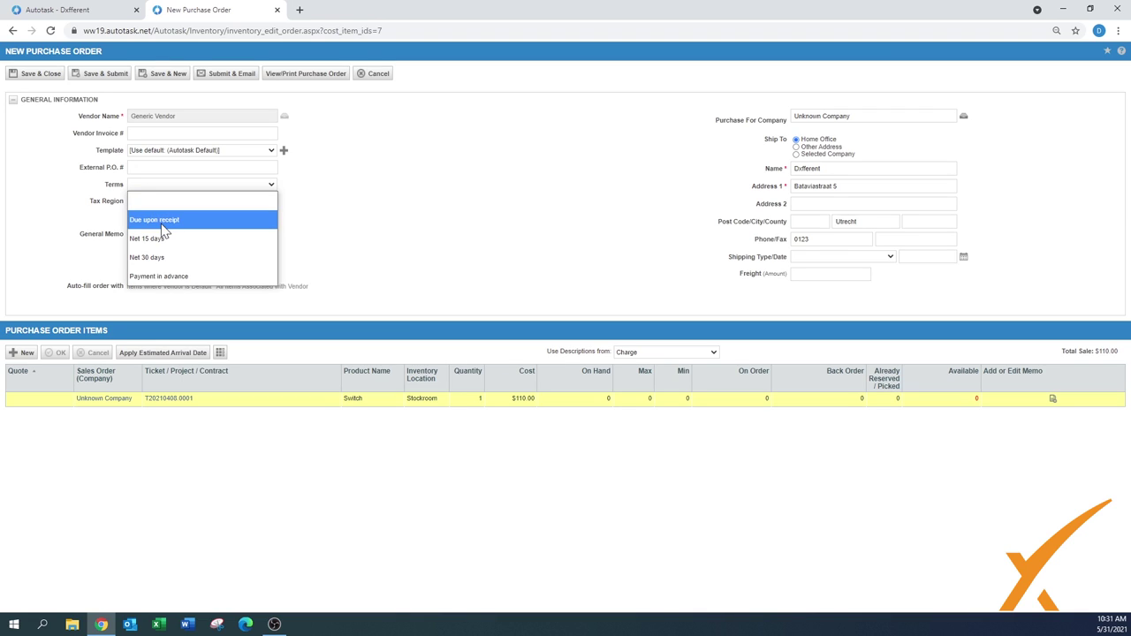
left_click(163, 221)
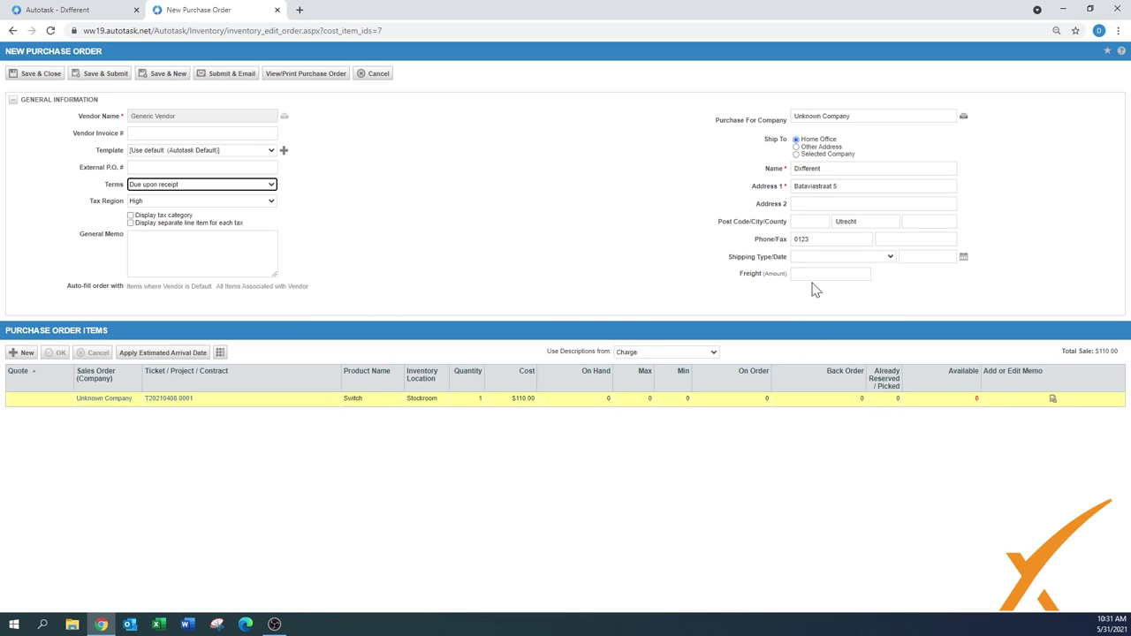
left_click(867, 274)
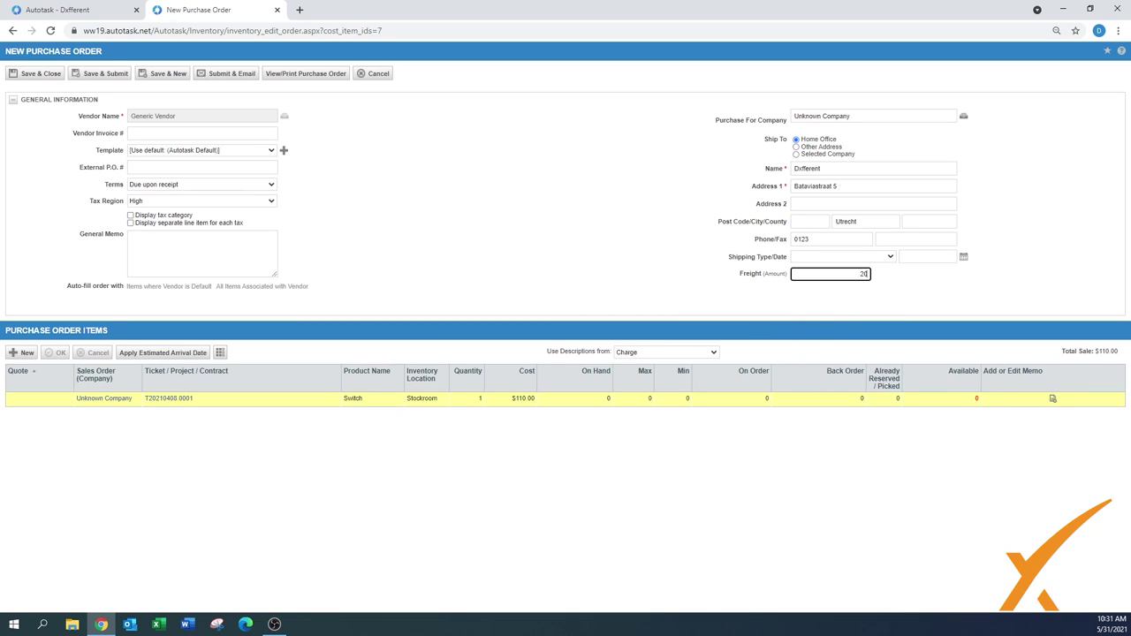
left_click(597, 273)
Save and submit the purchase order, accepting the vendor availability warning and choosing an estimated arrival date for the Switch
left_click(104, 76)
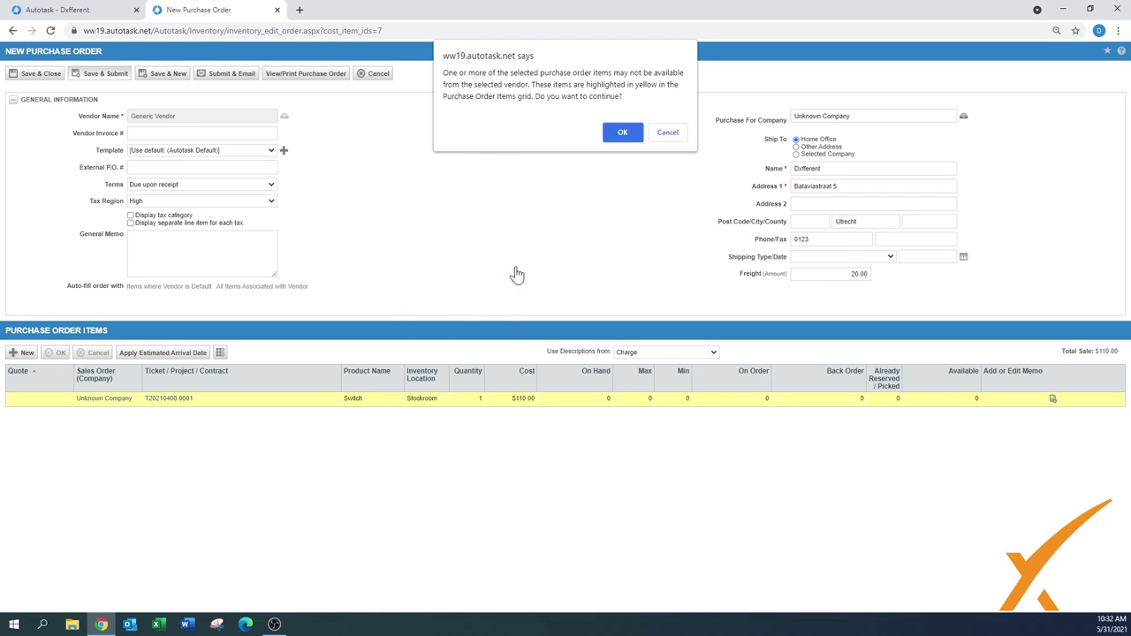
left_click(623, 134)
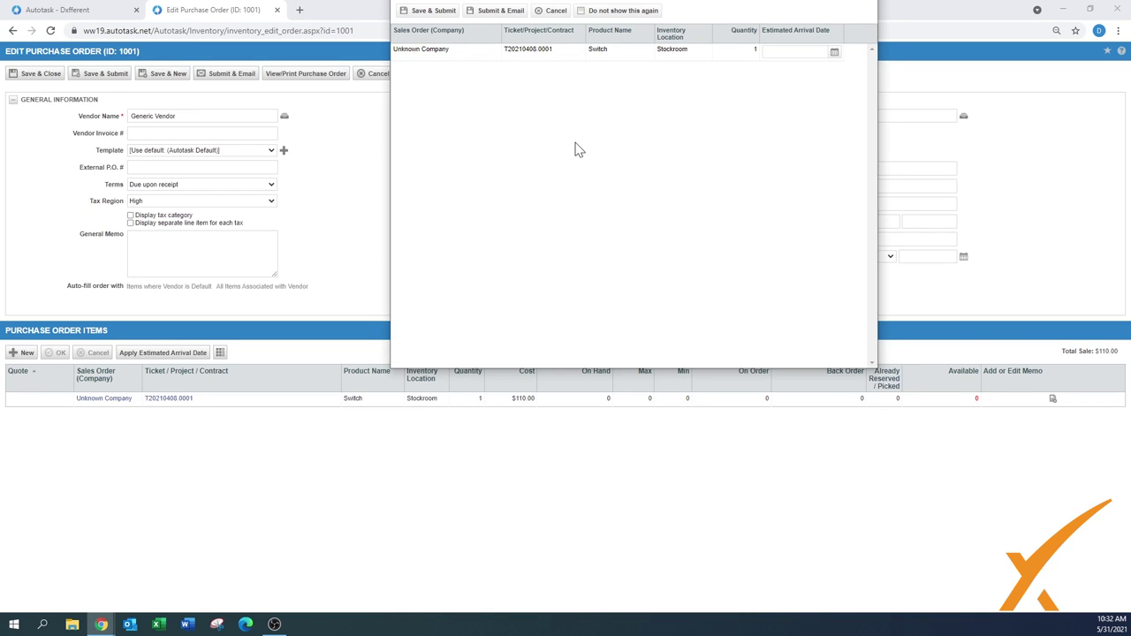
left_click(795, 52)
left_click(806, 82)
left_click(419, 13)
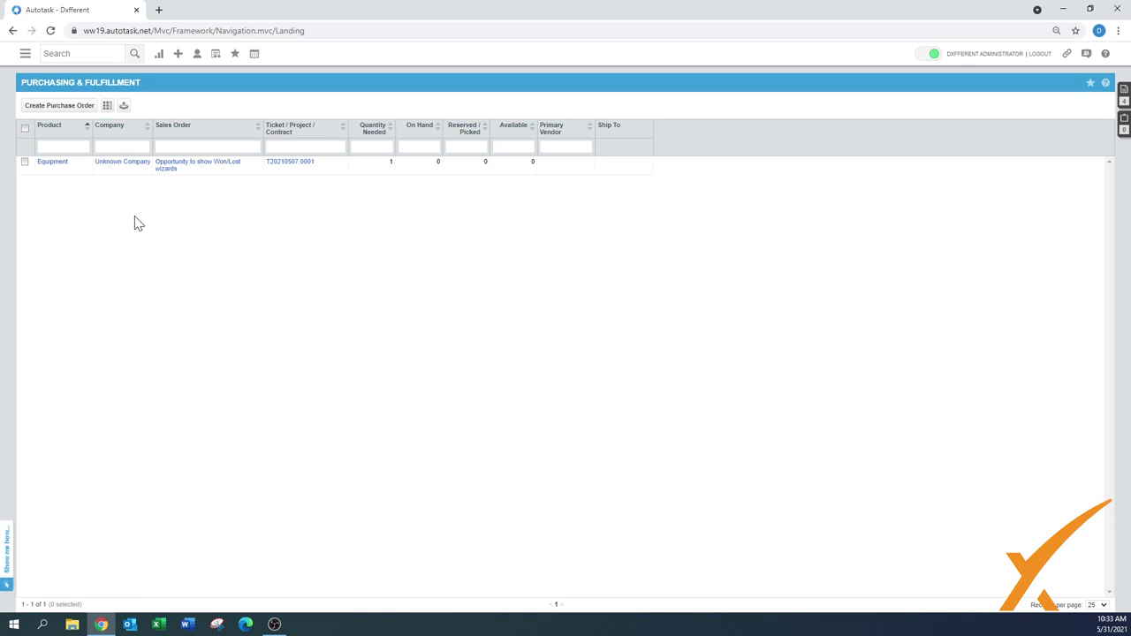
Open the Inventory module's Purchase Orders page and search for all purchase orders without filters
left_click(25, 53)
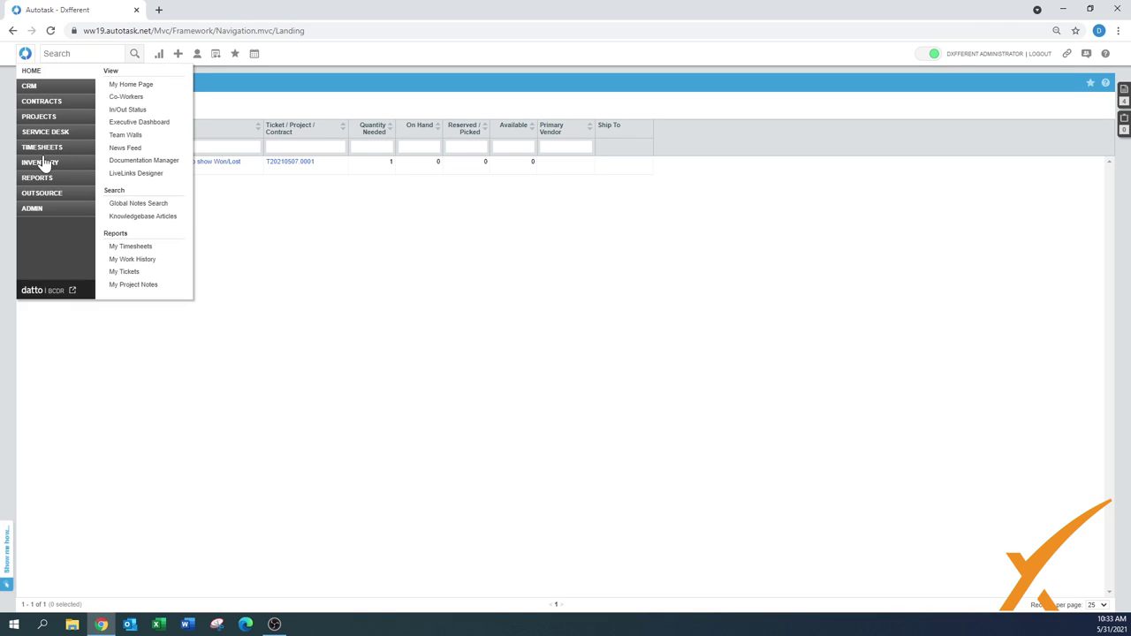
mouse_move(42, 163)
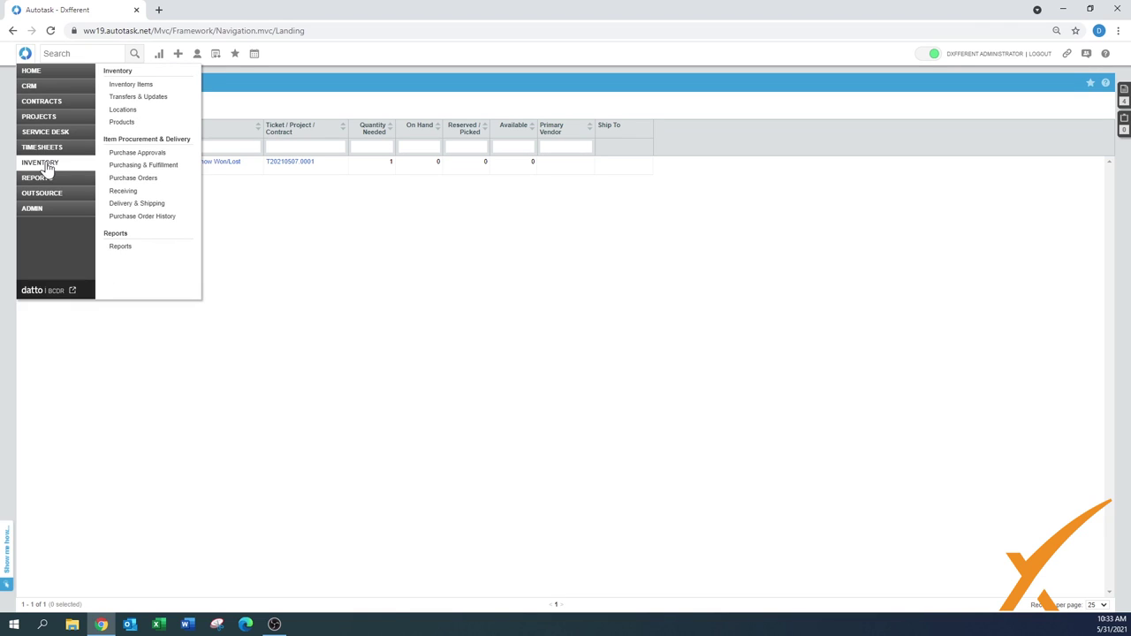
left_click(142, 179)
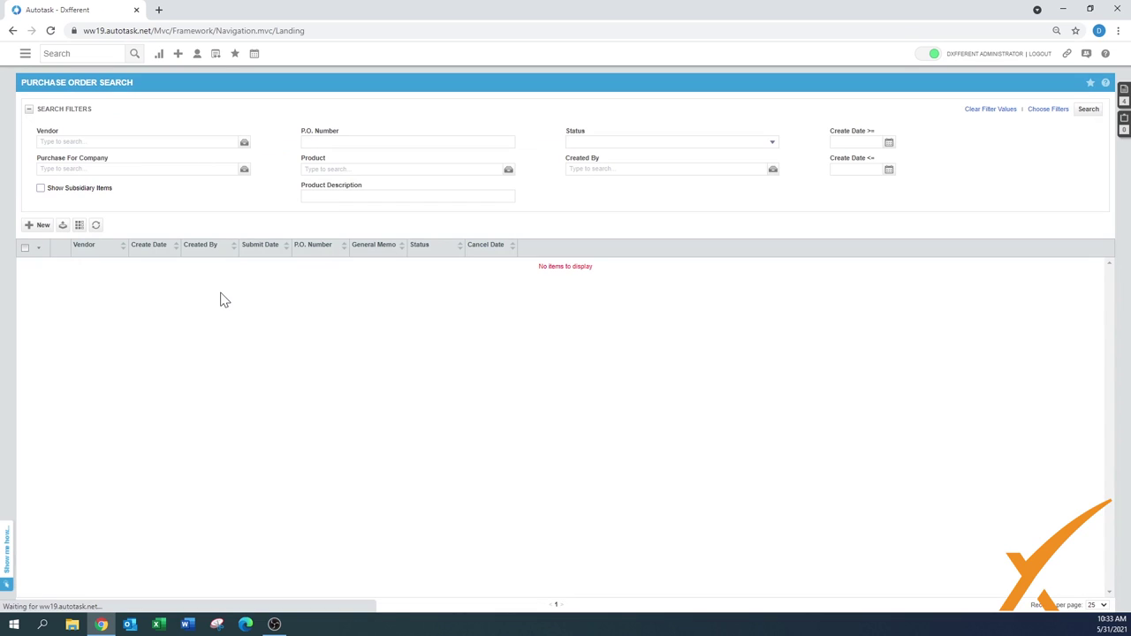
left_click(1088, 109)
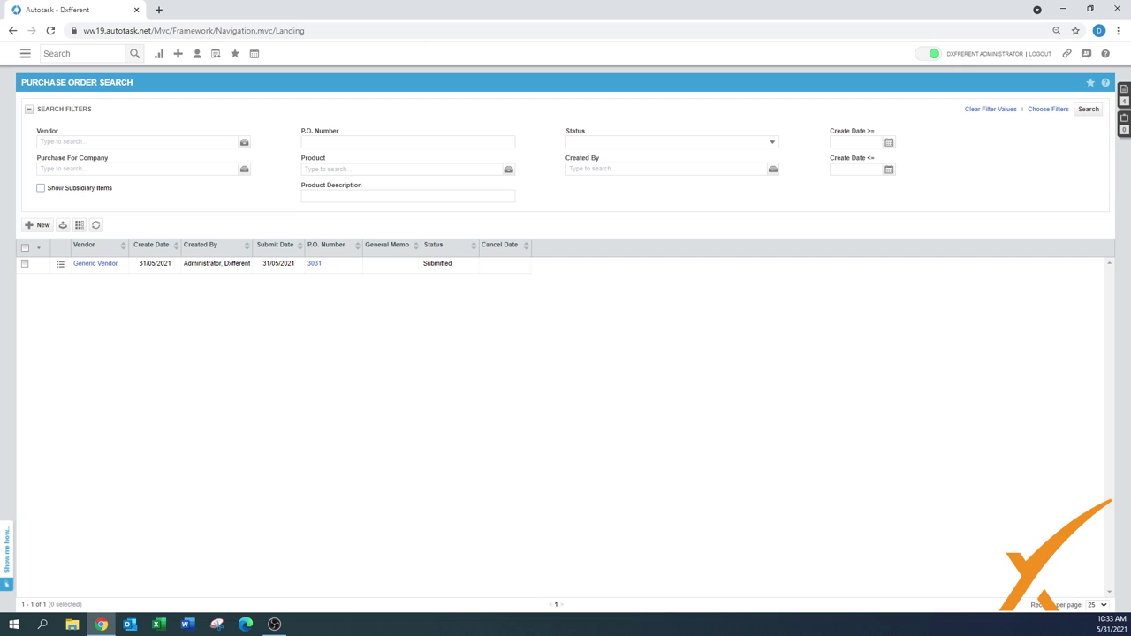
Review the columns available for the purchase order search results and save the selection as it is
left_click(78, 226)
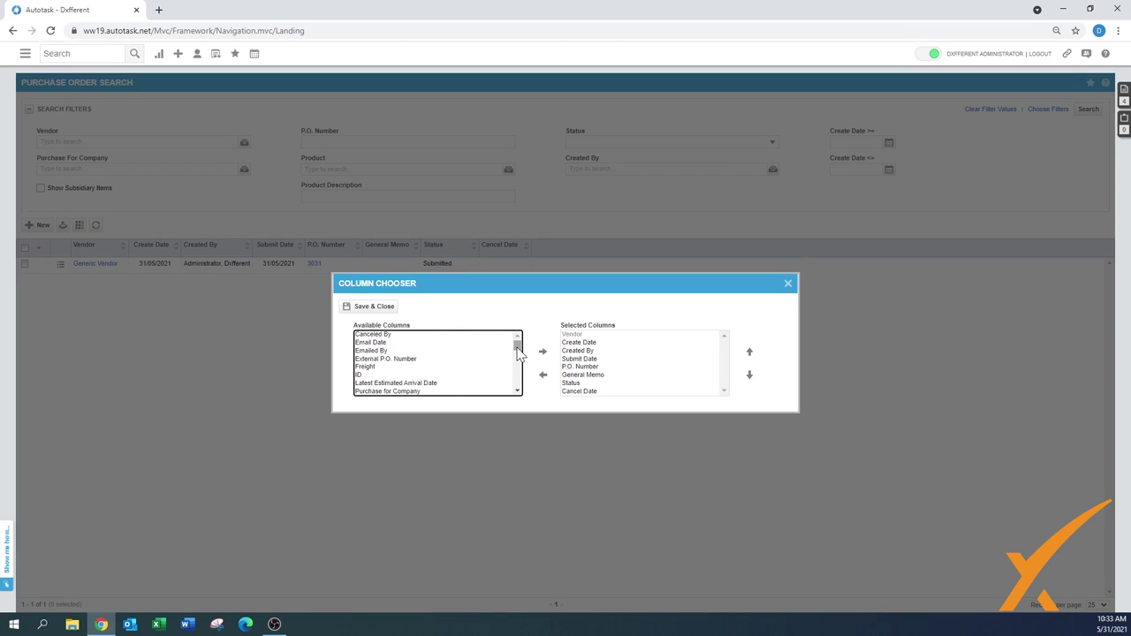
left_click_drag(518, 351, 520, 391)
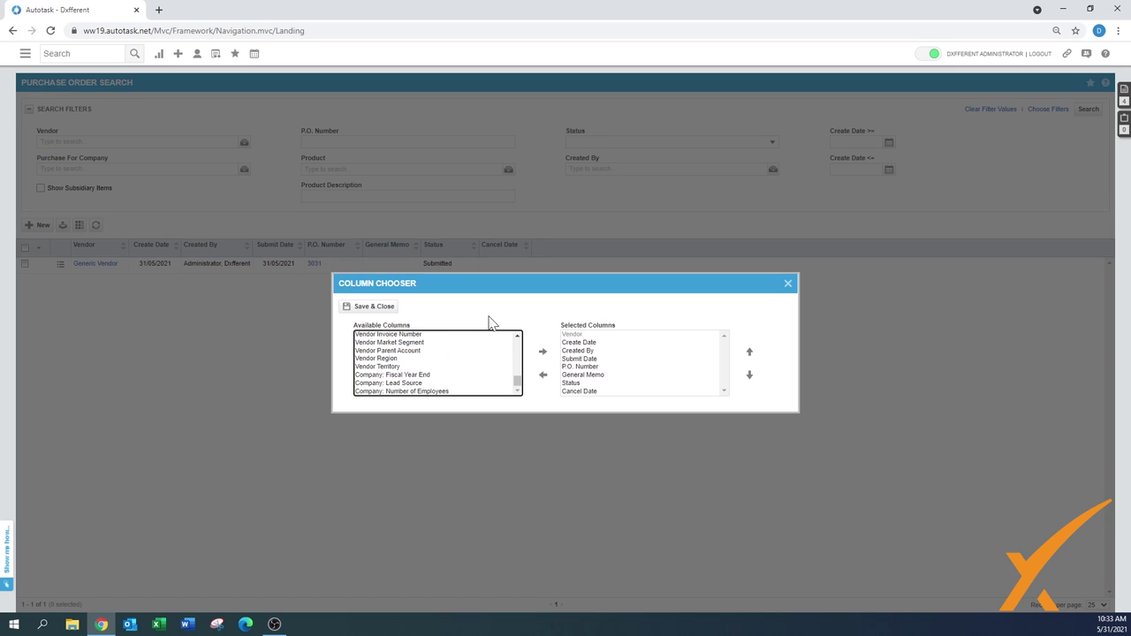
left_click(380, 306)
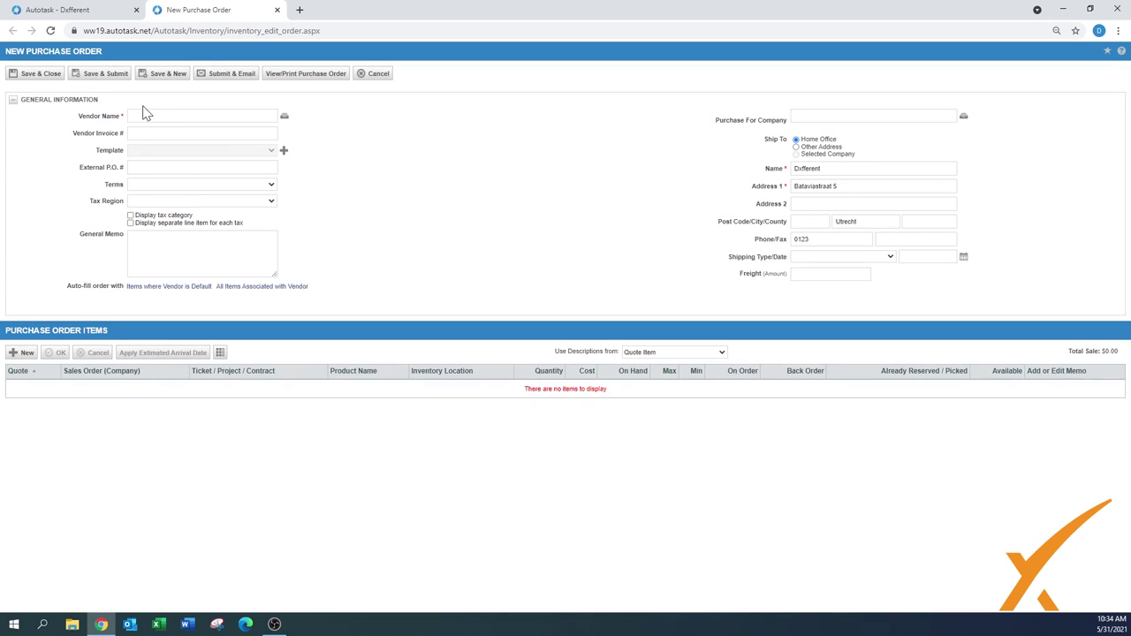
Look up and select Generic Vendor as the vendor for the new, empty purchase order
left_click(144, 116)
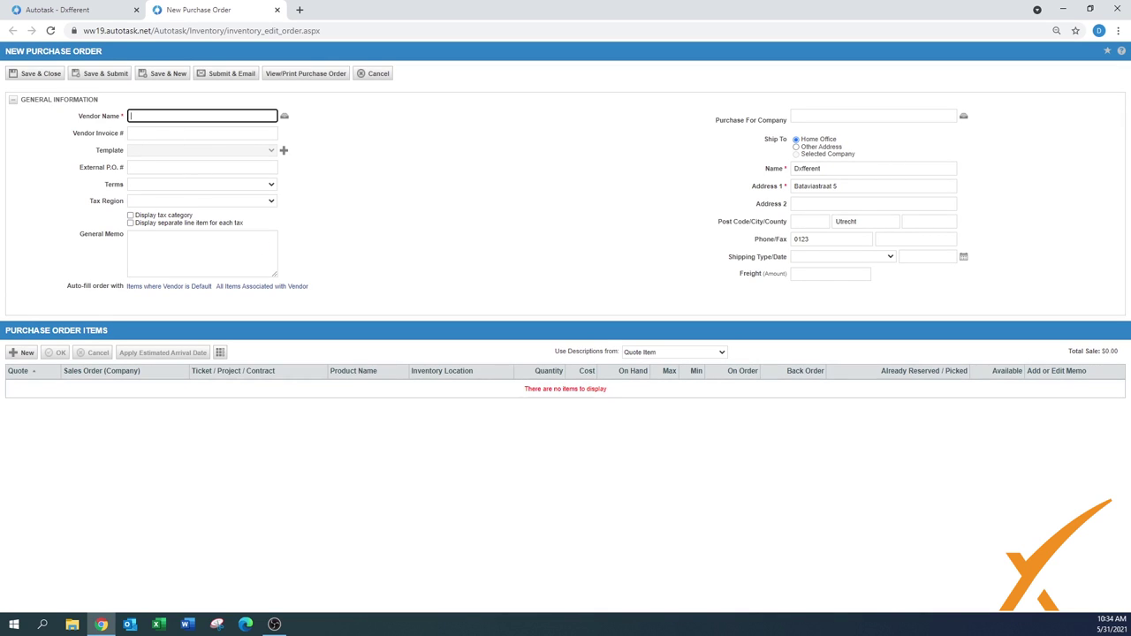
left_click(284, 116)
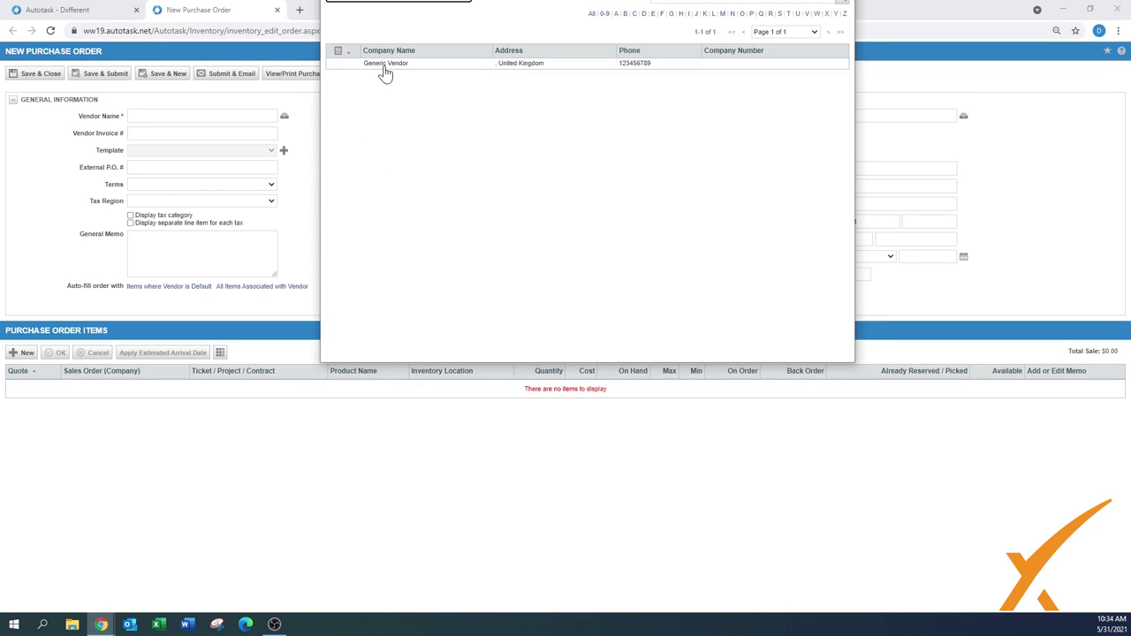
left_click(383, 64)
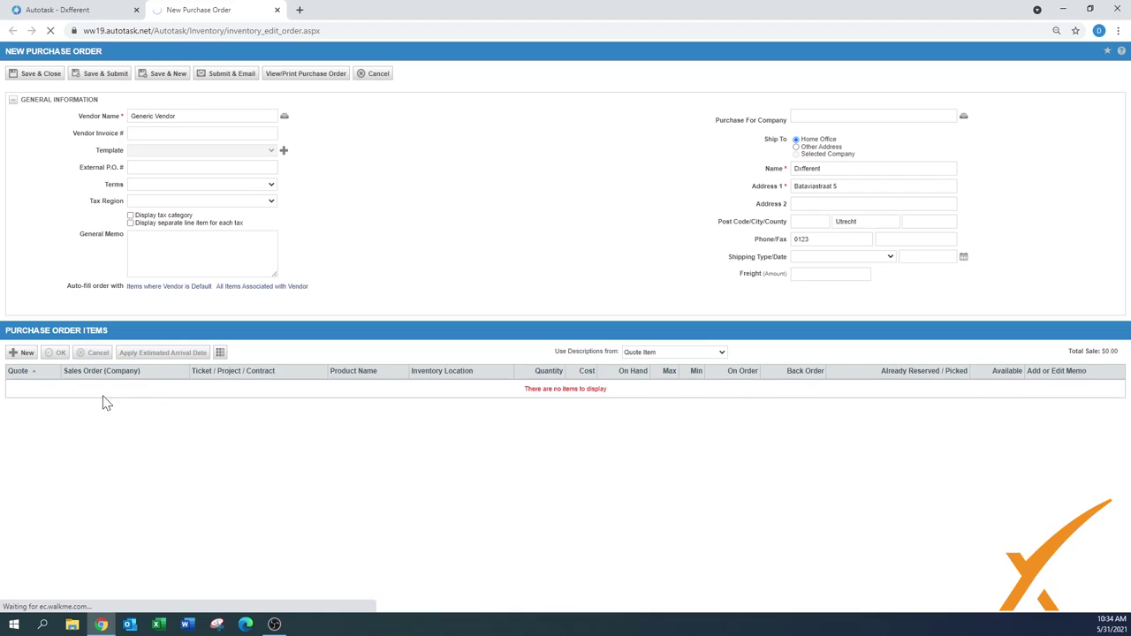
Add an order item and select the Equipment product under [no category], with the product selector's vendor filter removed
left_click(26, 354)
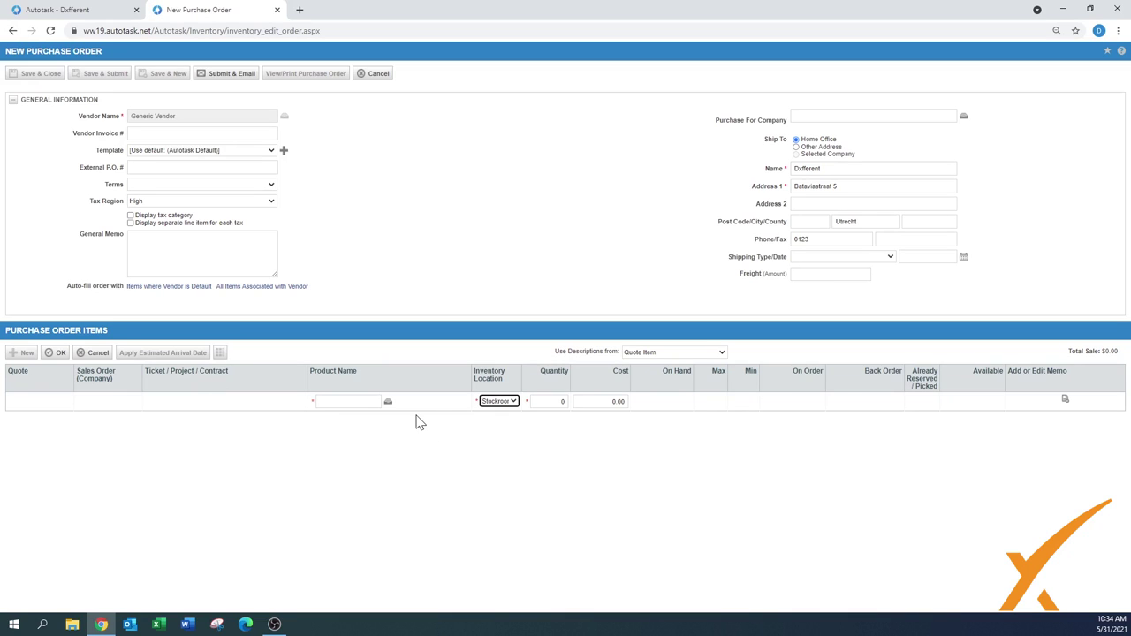
left_click(388, 403)
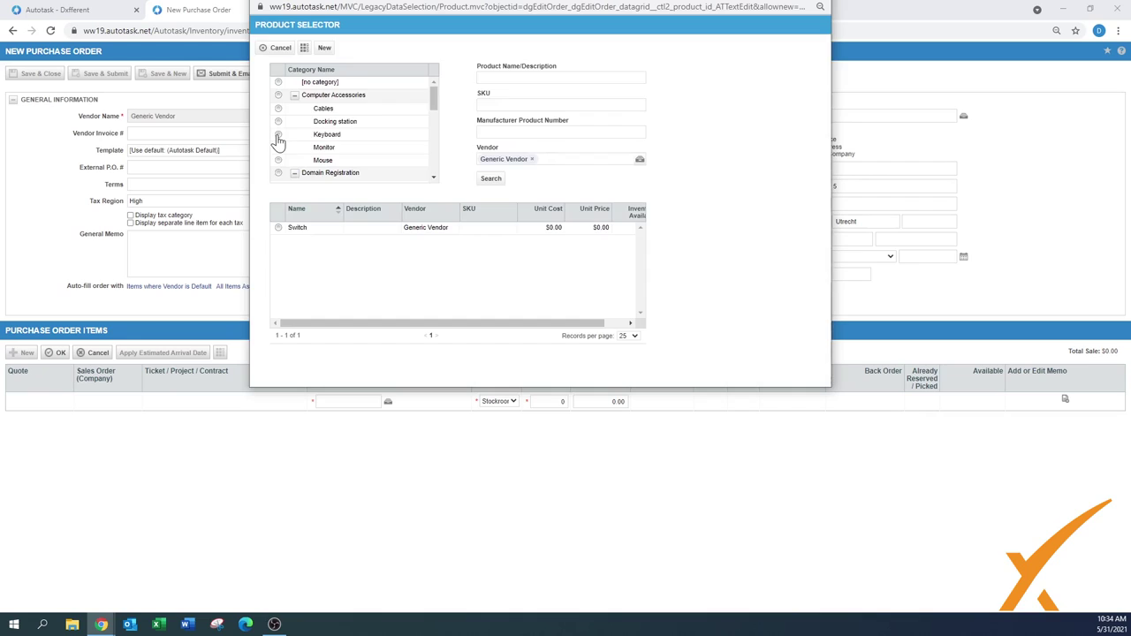
left_click(279, 135)
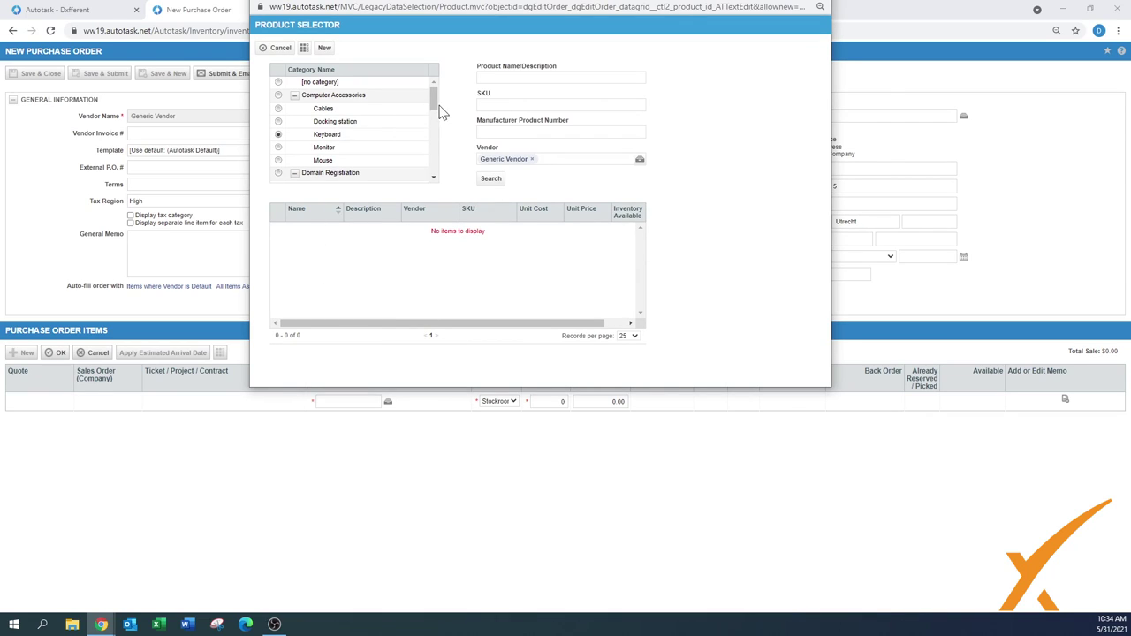
mouse_move(436, 112)
left_mouse_down()
mouse_move(434, 177)
mouse_move(435, 93)
left_mouse_up()
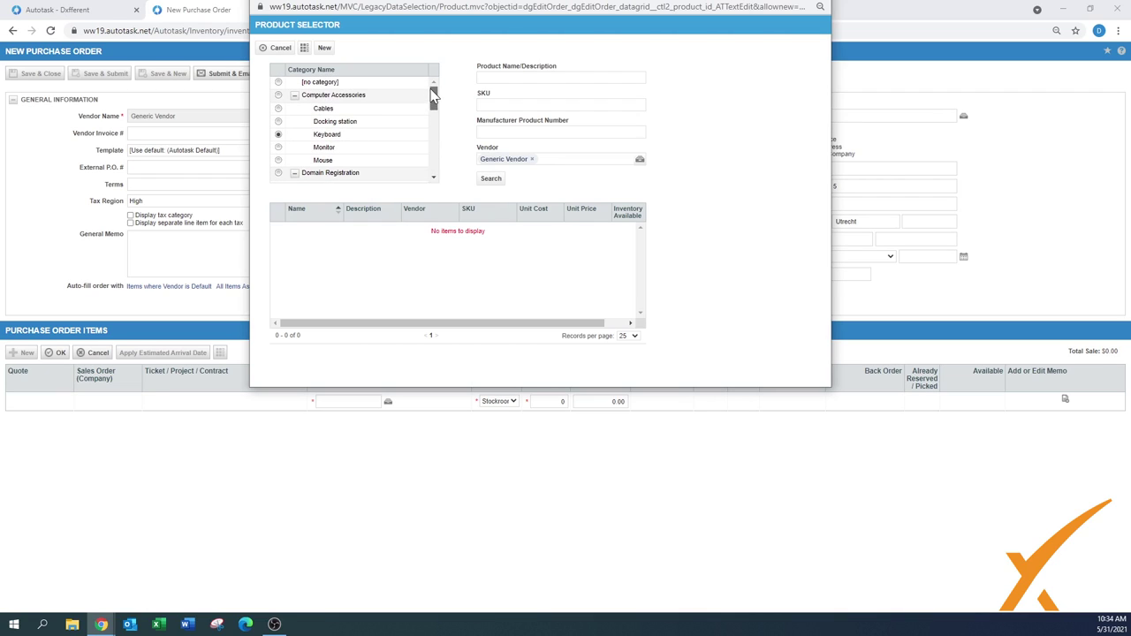
left_click(532, 159)
left_click(491, 179)
left_click(282, 84)
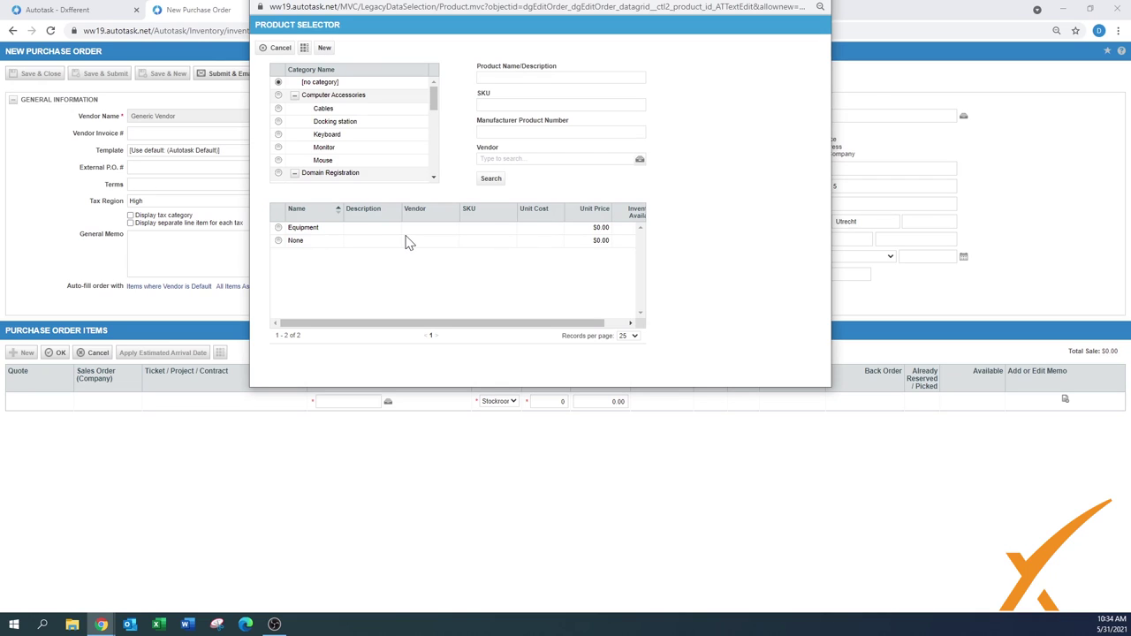
left_click(277, 228)
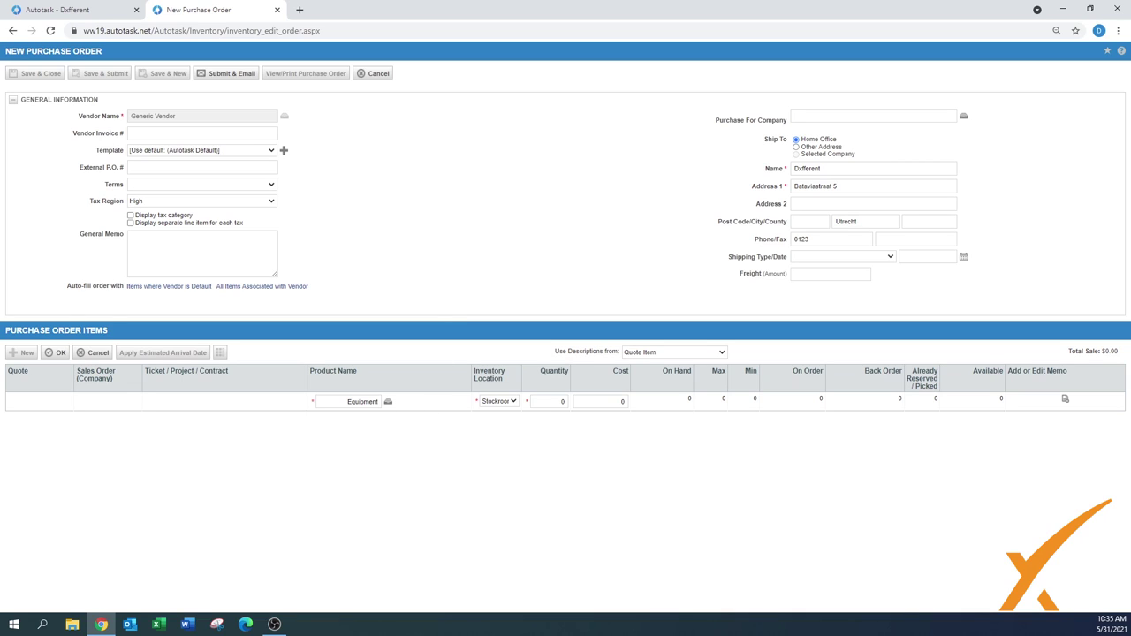
Set the Equipment item's quantity to 10 and cost to 15.00, and accept the row
left_click(561, 402)
key("Tab")
left_click(671, 432)
left_click(59, 354)
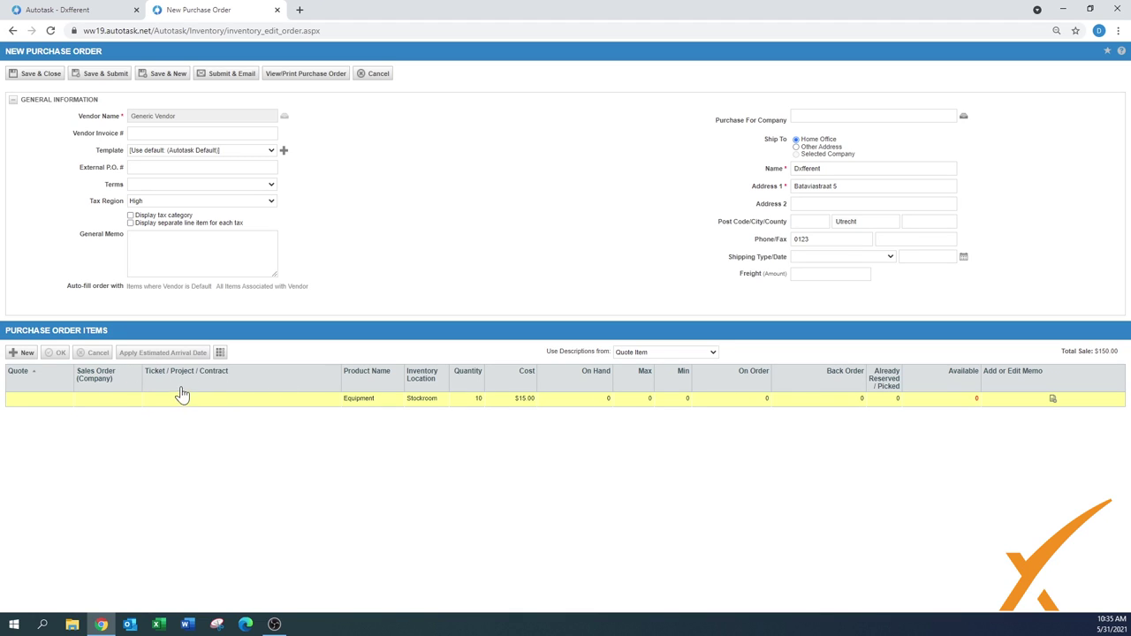
Submit the purchase order despite the vendor availability warning, with 06/06/2021 as the Equipment item's estimated arrival date
left_click(215, 78)
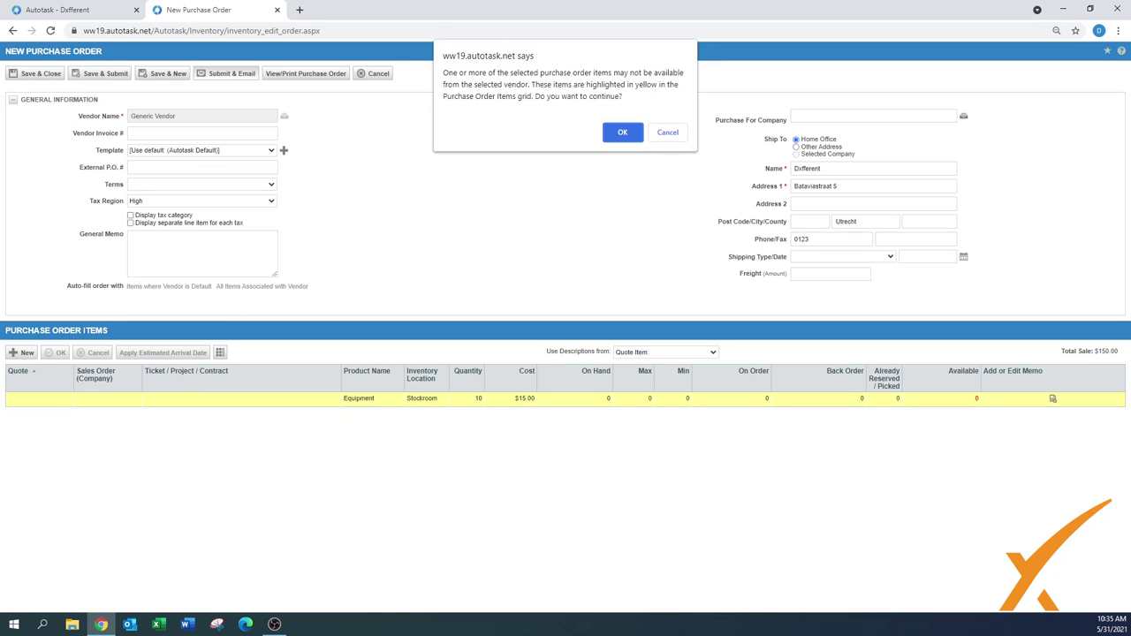
left_click(622, 131)
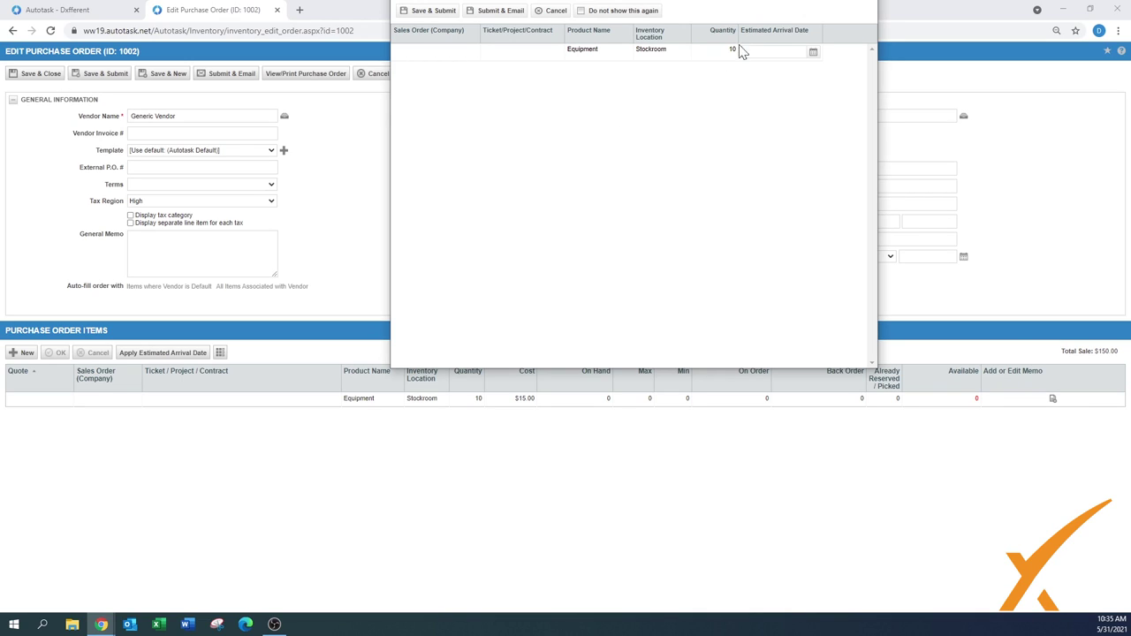
left_click(800, 52)
type("06/06/2021")
left_click(777, 99)
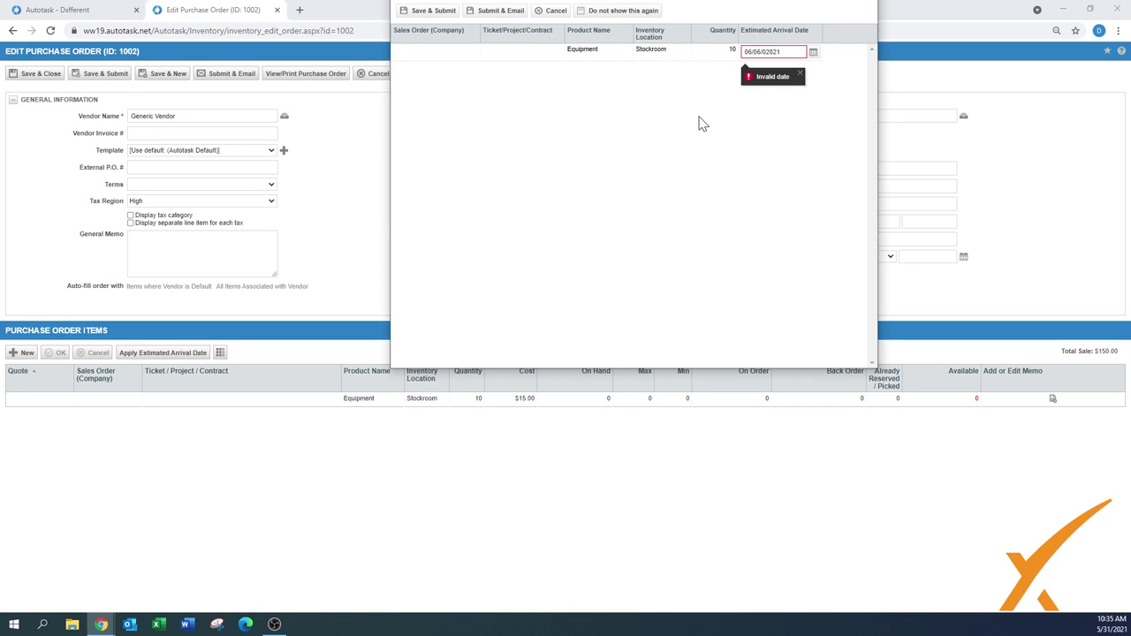
left_click(765, 58)
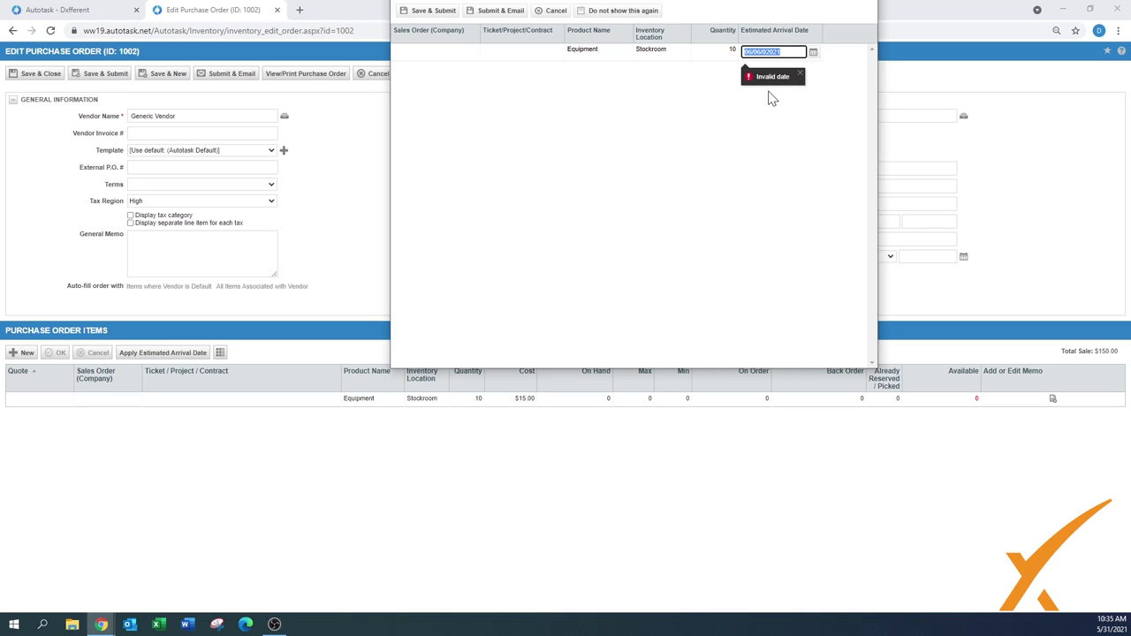
key("End")
key("BackSpace")
left_click(427, 12)
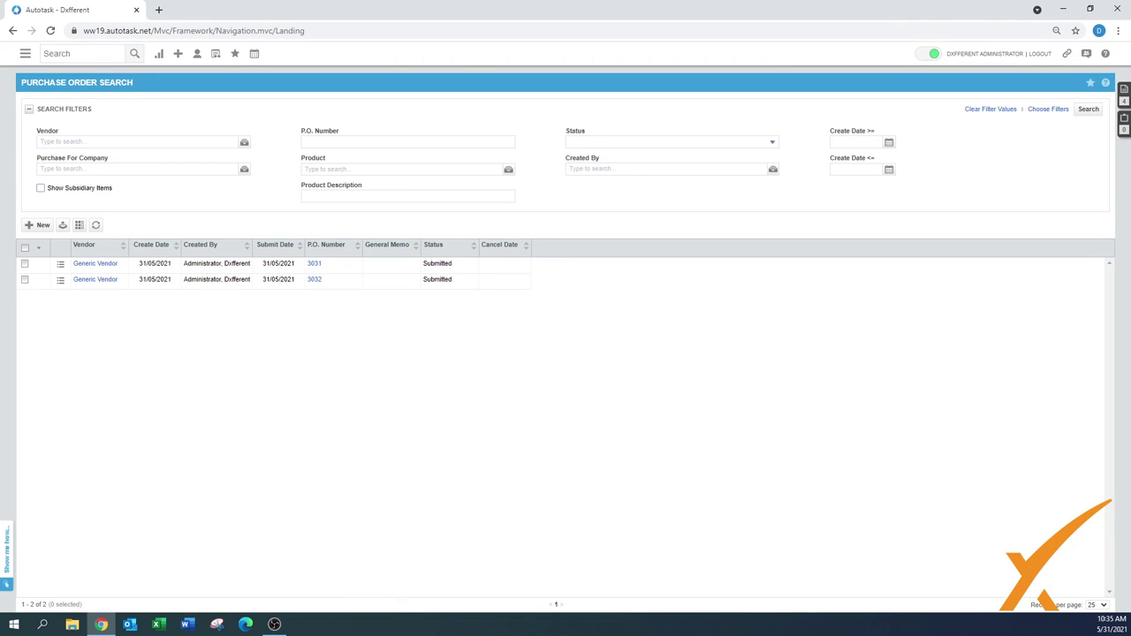
View the email form for the newly submitted purchase order and close it without sending anything
left_click(60, 281)
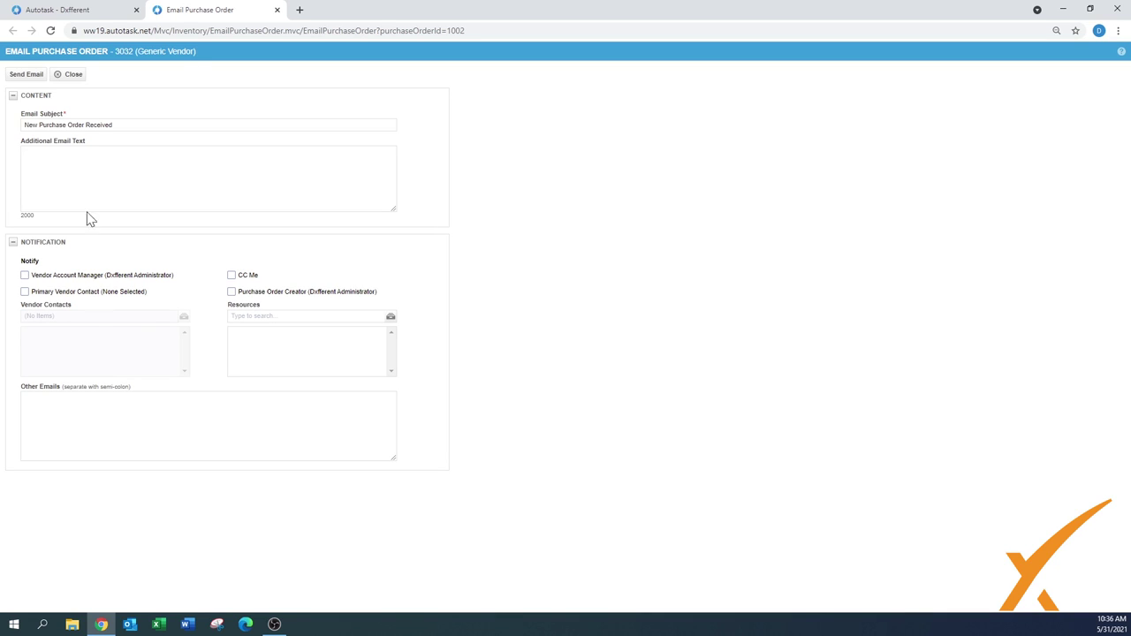
left_click(61, 76)
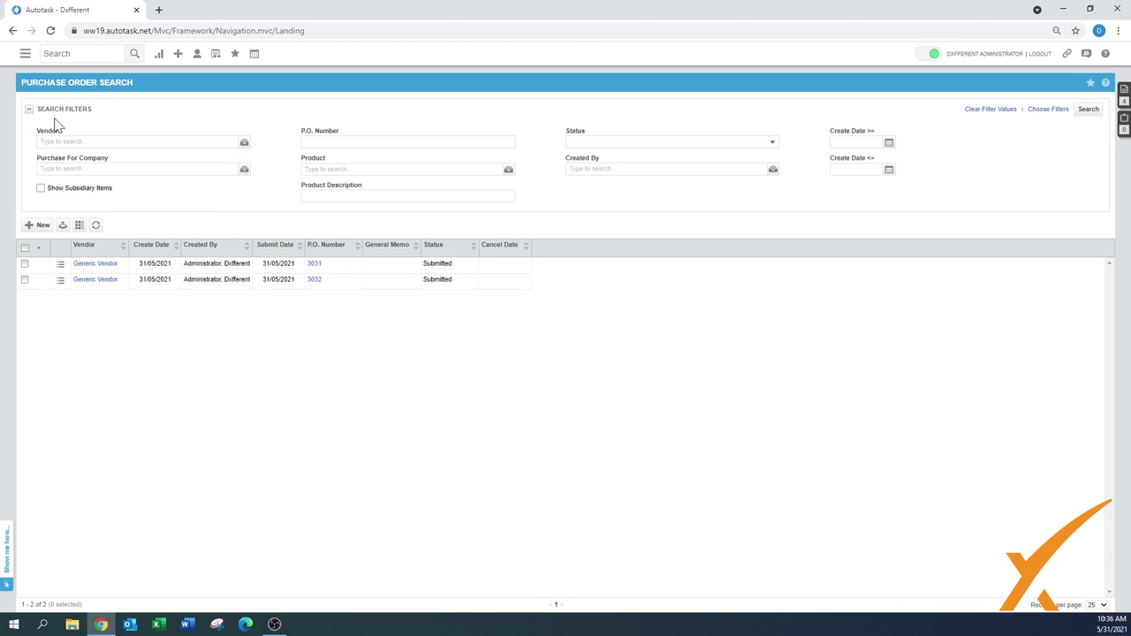
Review the Status filter's options, leave the filter blank, and run the purchase order search
left_click(602, 144)
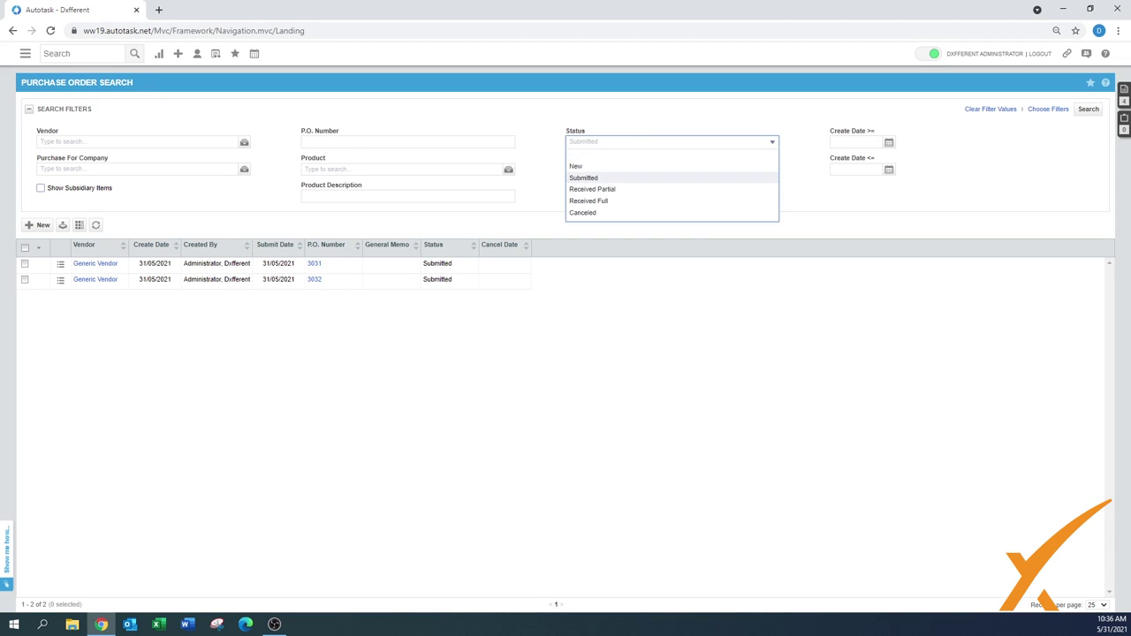
left_click(773, 140)
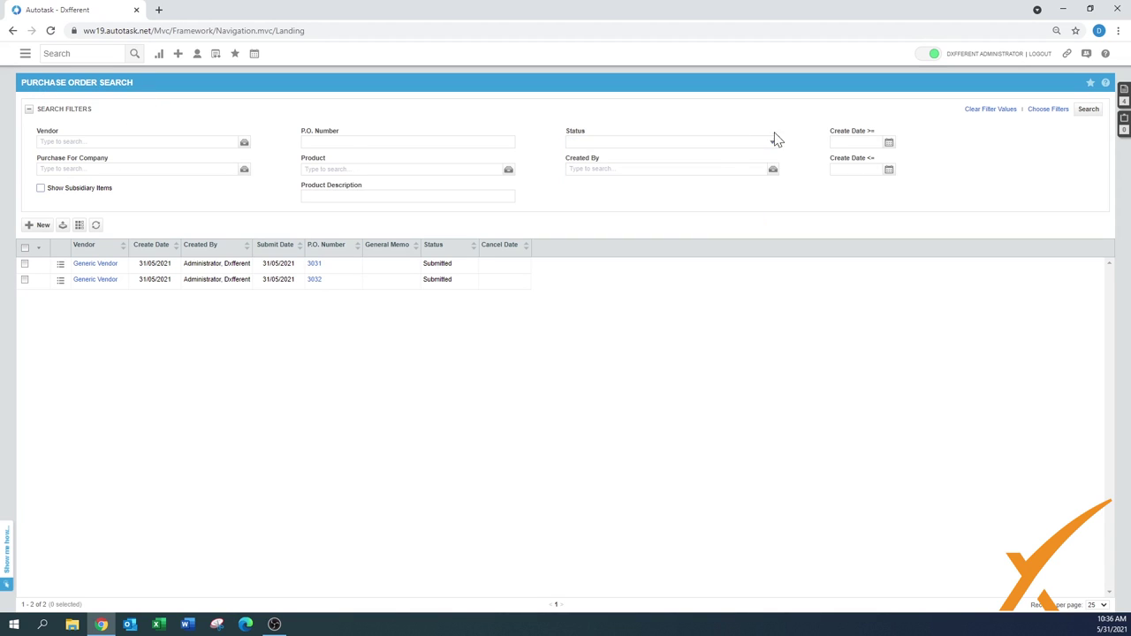
left_click(1089, 110)
Go to Purchasing & Fulfillment and add the Description column to its item list
left_click(25, 53)
mouse_move(55, 166)
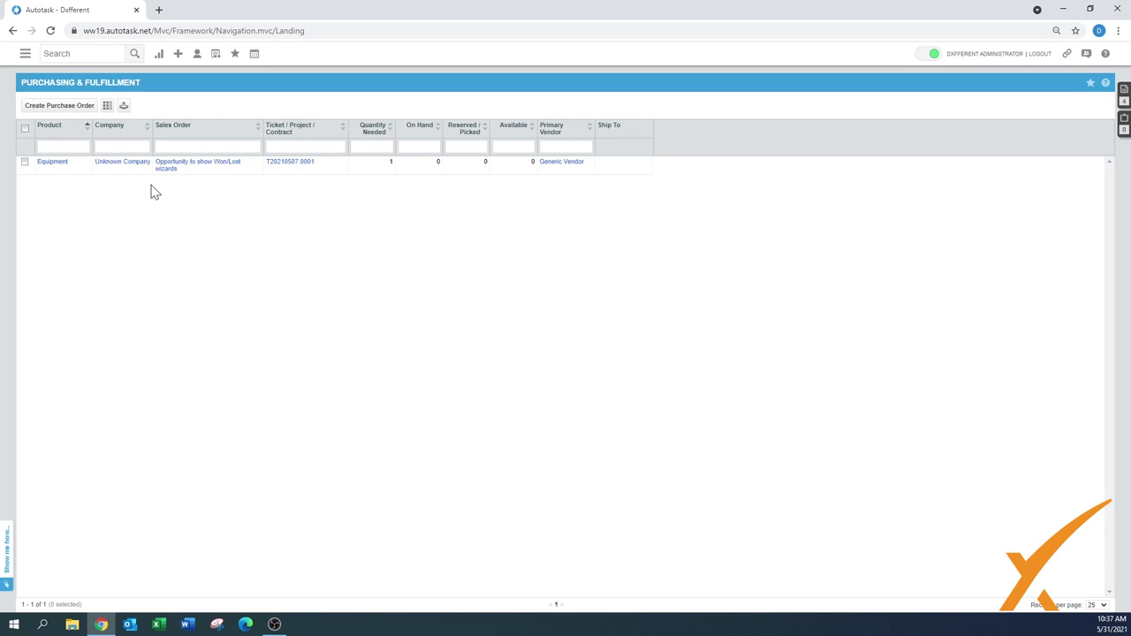
left_click(107, 107)
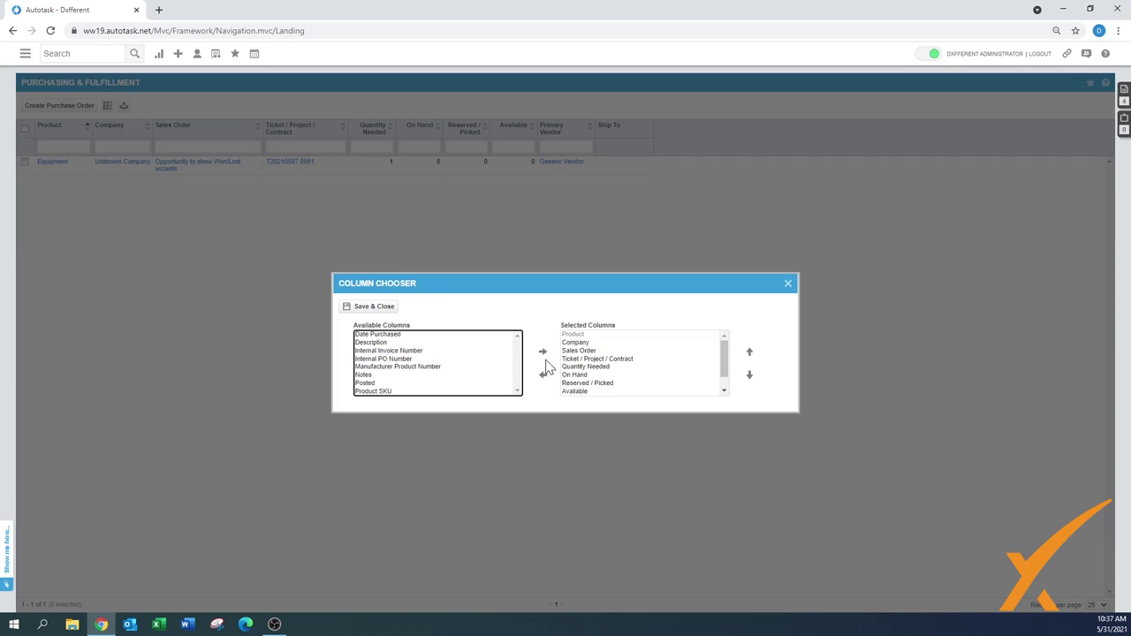
left_click(377, 343)
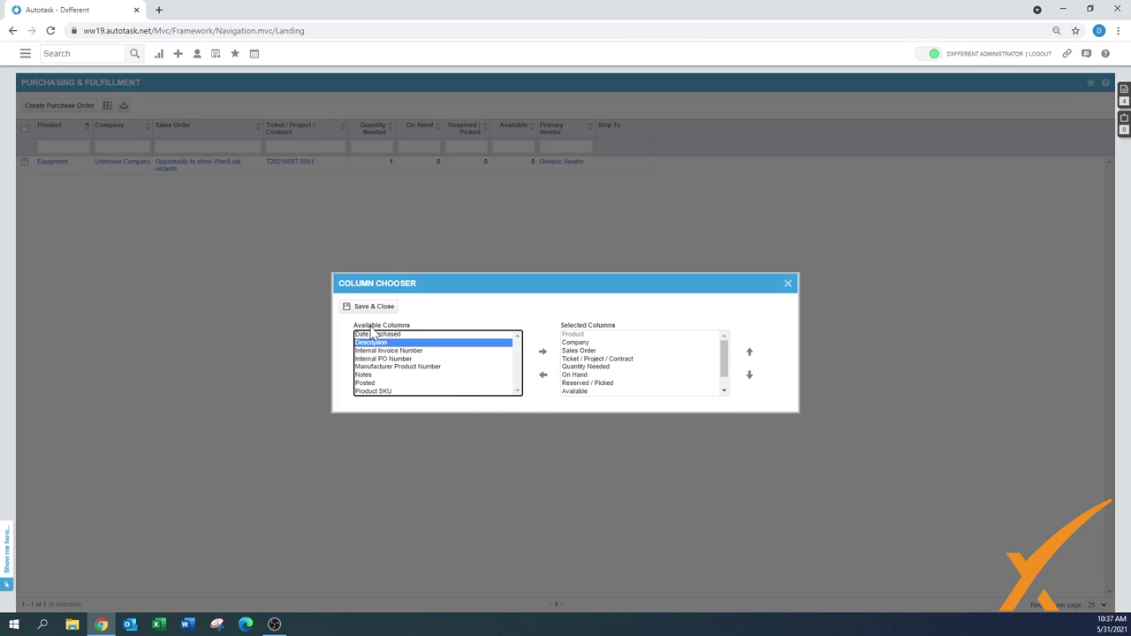
left_click(542, 354)
left_click(372, 306)
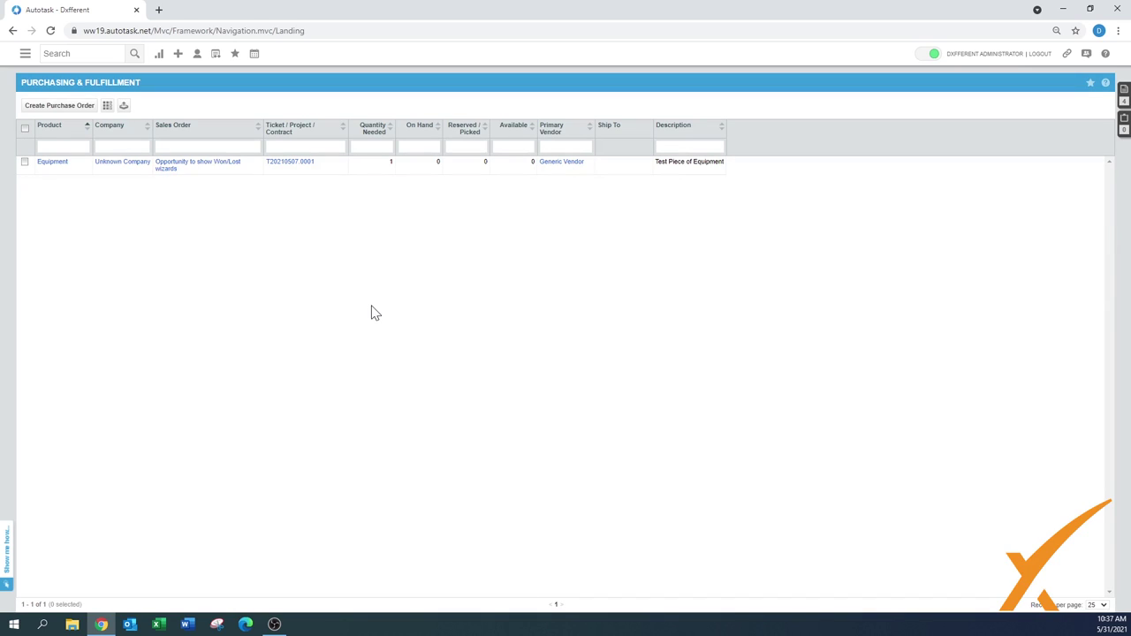